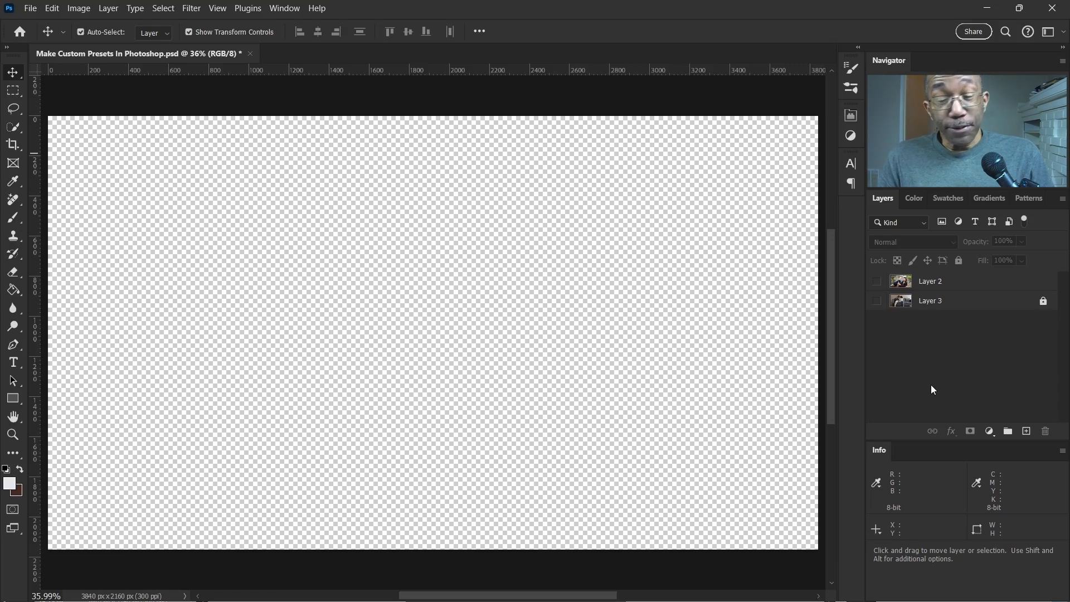
- Make Layer 2 visible and look through the list of fill and adjustment layer types
click(876, 282)
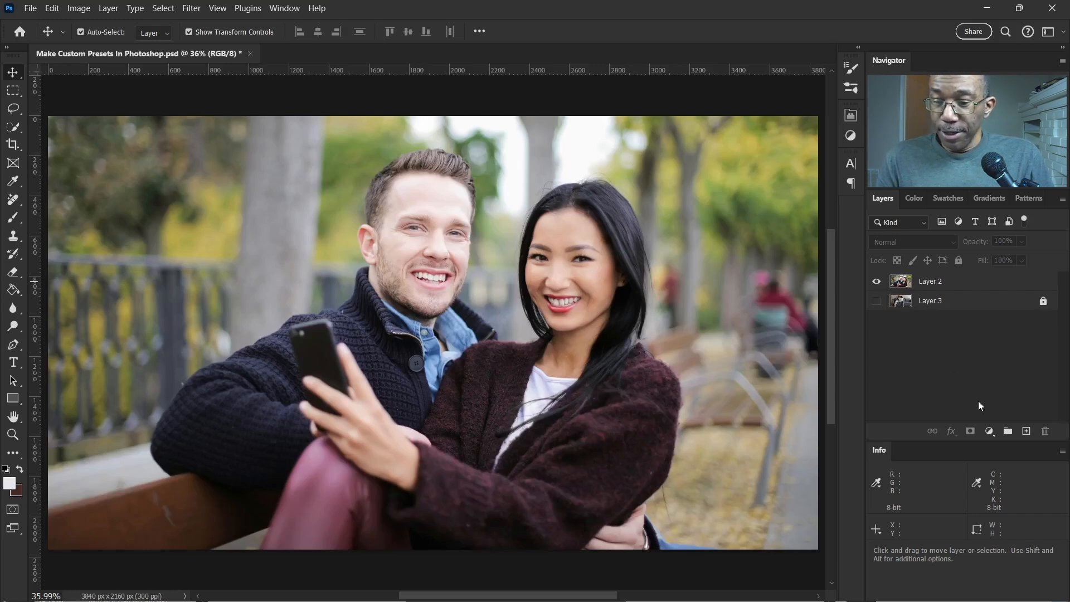
click(989, 432)
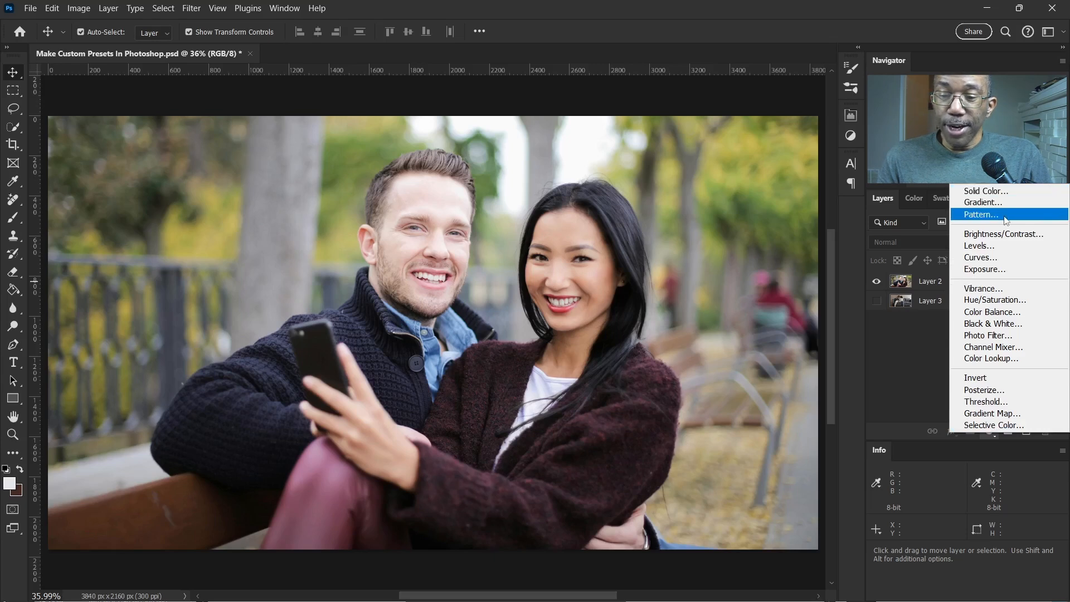
click(906, 346)
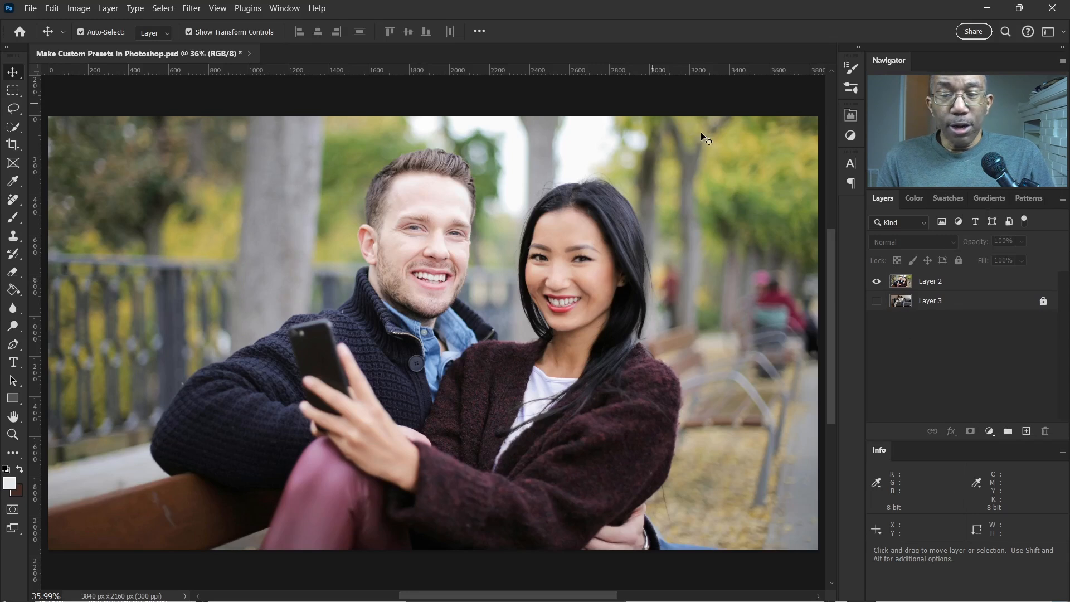
- Preview Green Gradient Map Preset, Shadow Lift and Look Up Table Preset on the Layer 2 photo
click(851, 137)
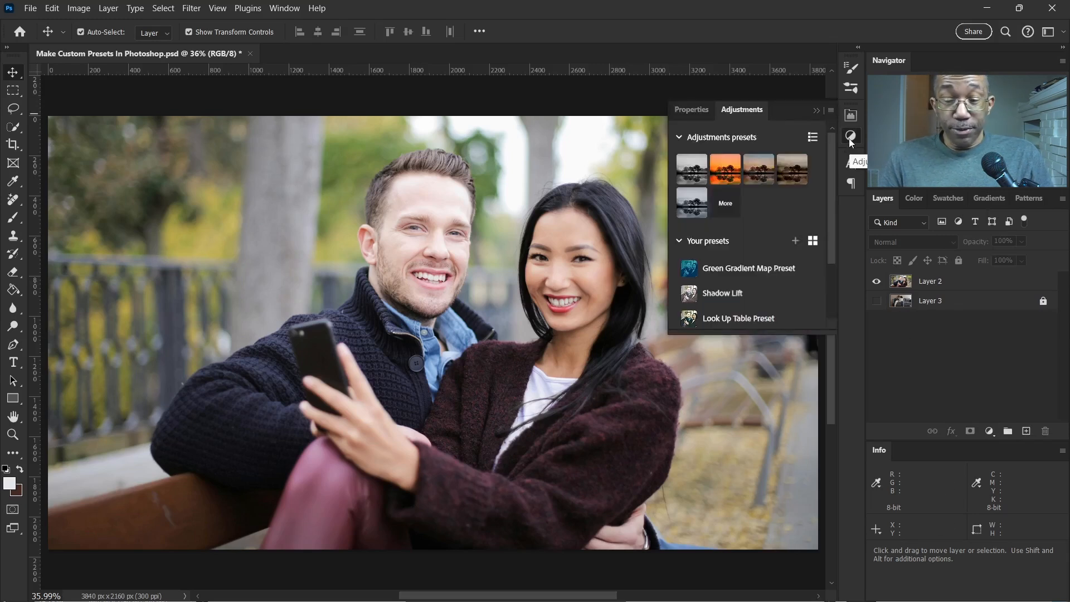
click(284, 9)
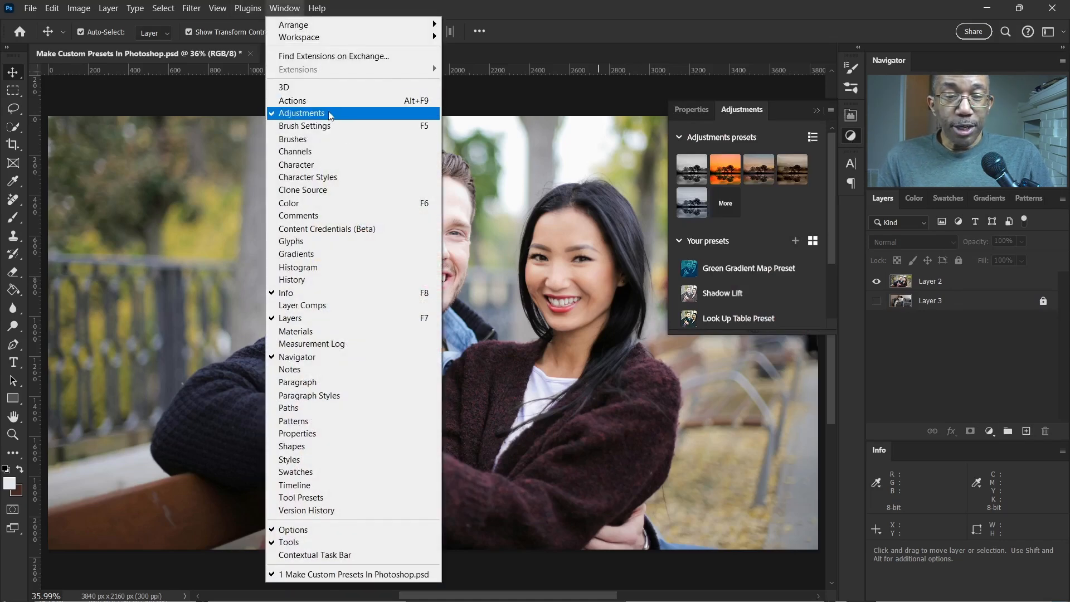
click(566, 13)
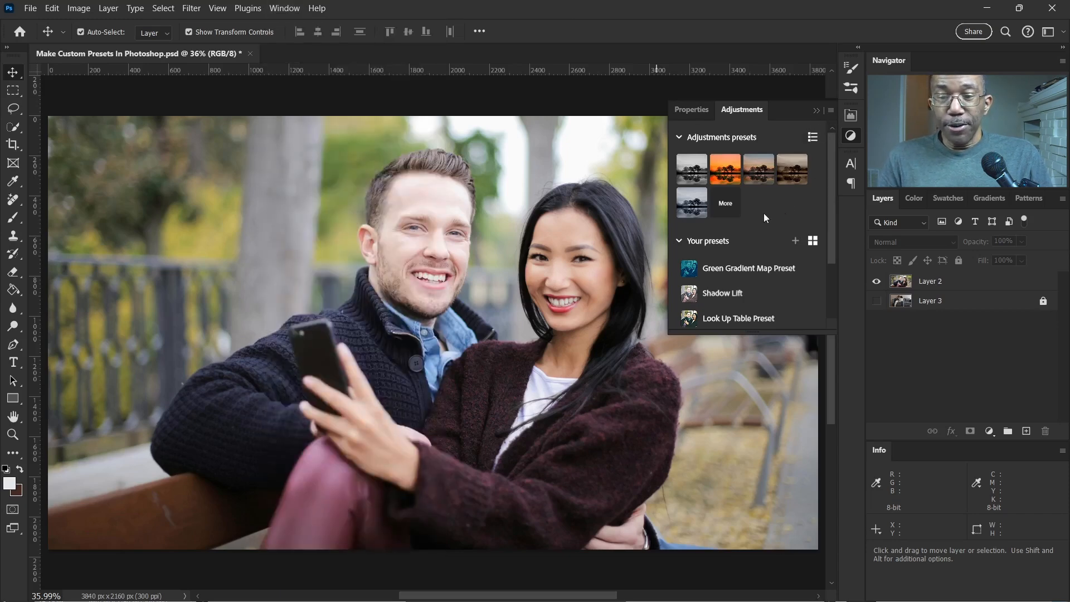
mouse_move(692, 215)
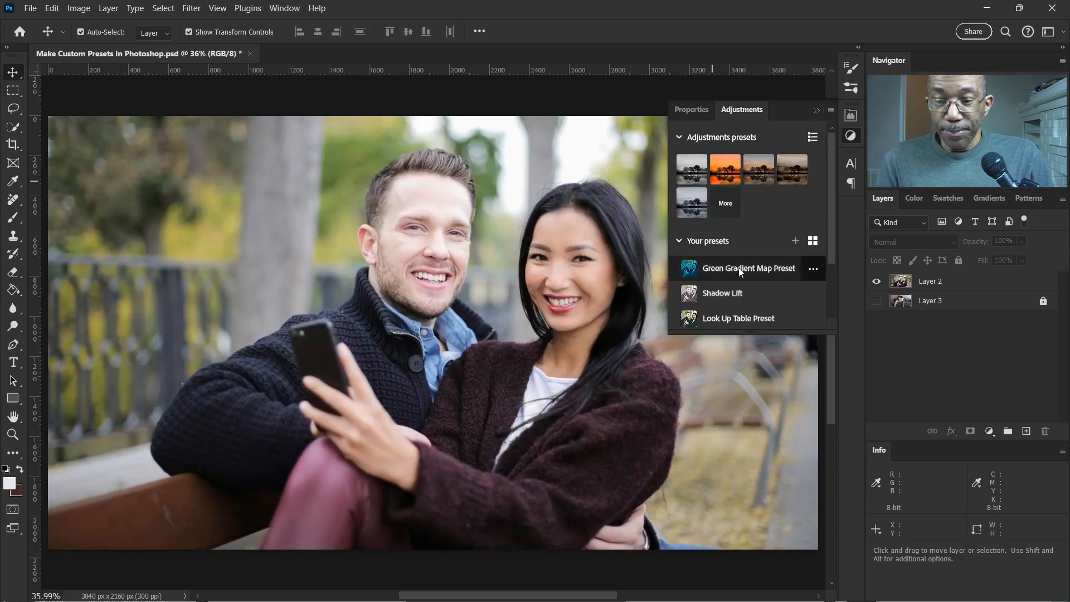
mouse_move(741, 272)
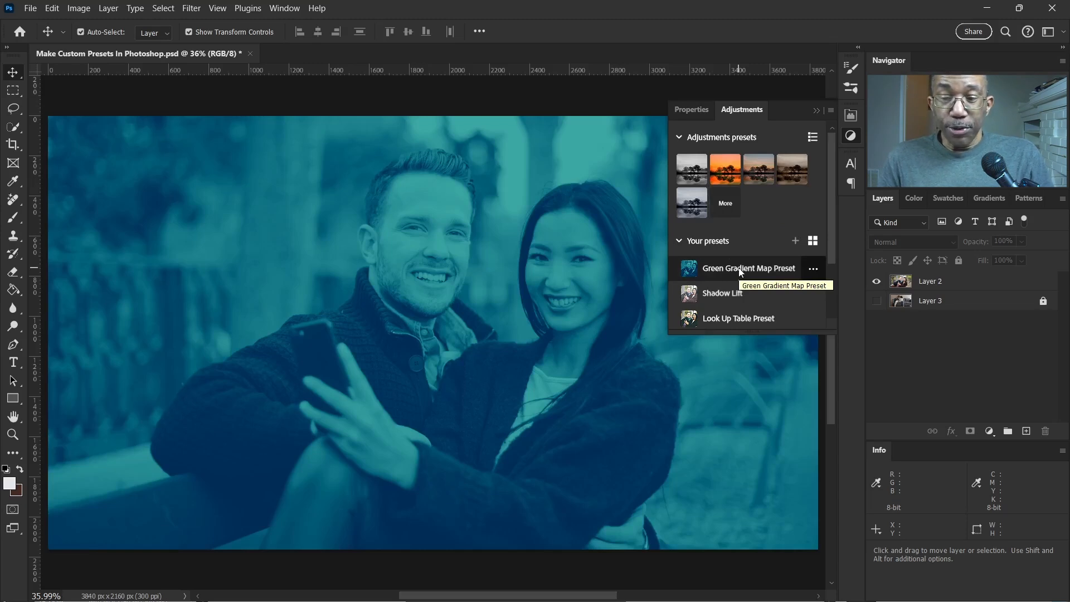
mouse_move(740, 295)
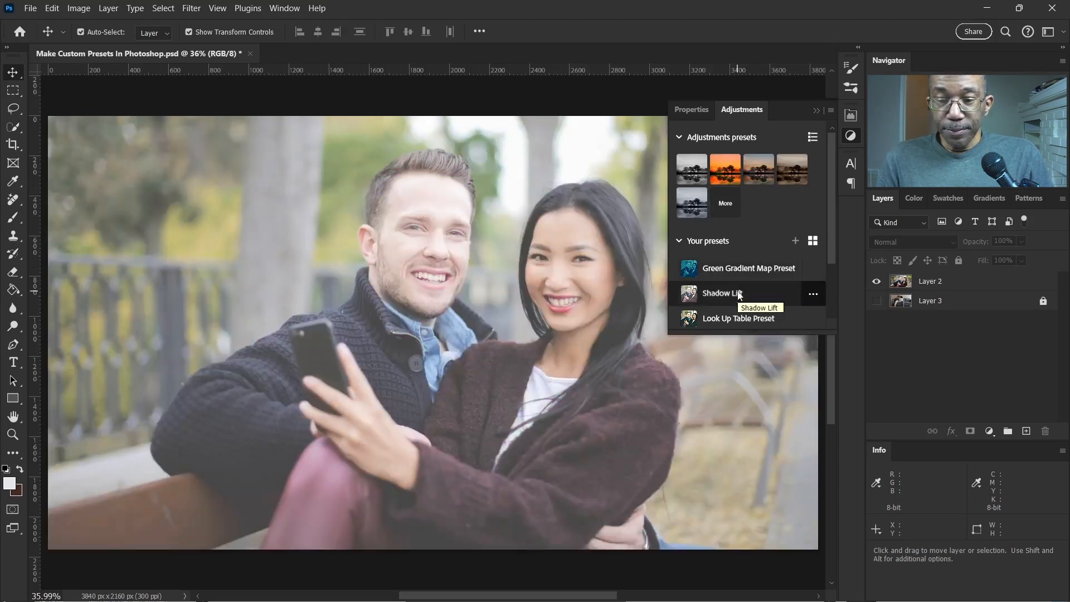
mouse_move(741, 319)
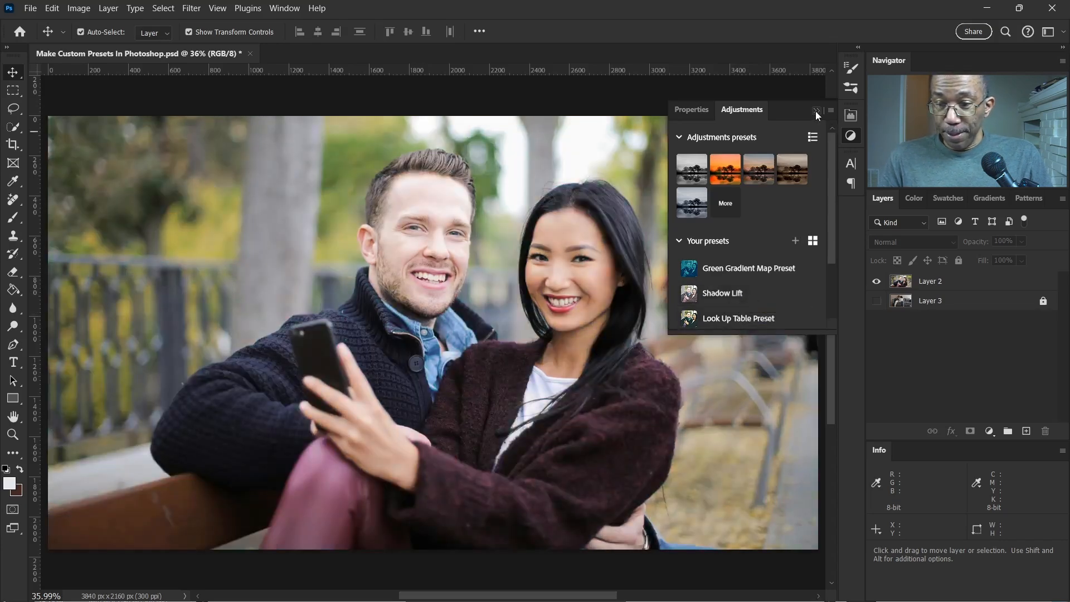
click(815, 111)
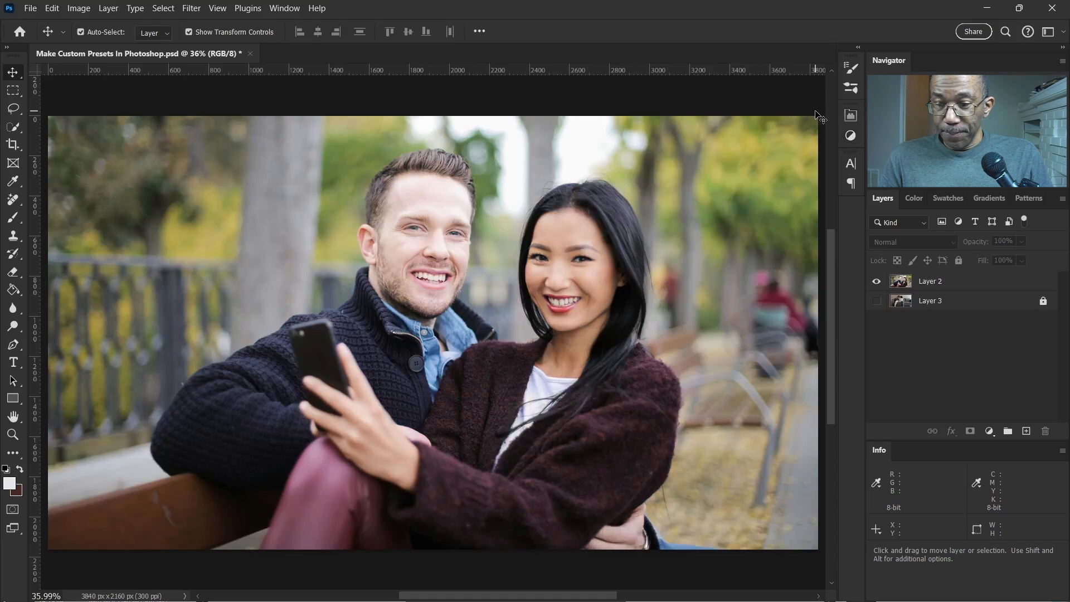
- Show Layer 3 instead of Layer 2 and preview the Shadow Lift and Look Up Table Preset adjustments on it
click(878, 302)
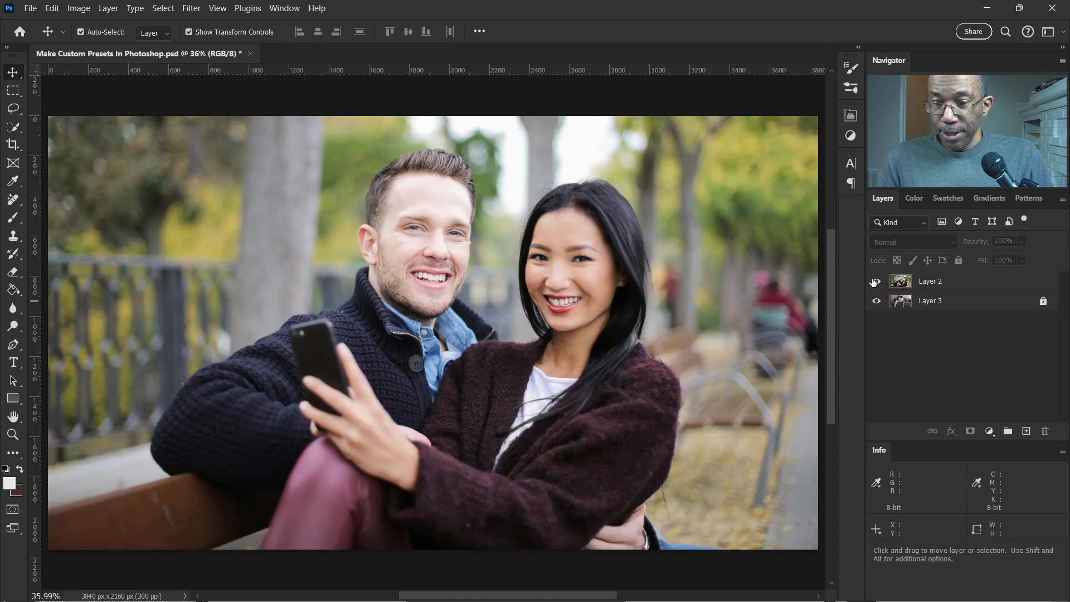
click(876, 281)
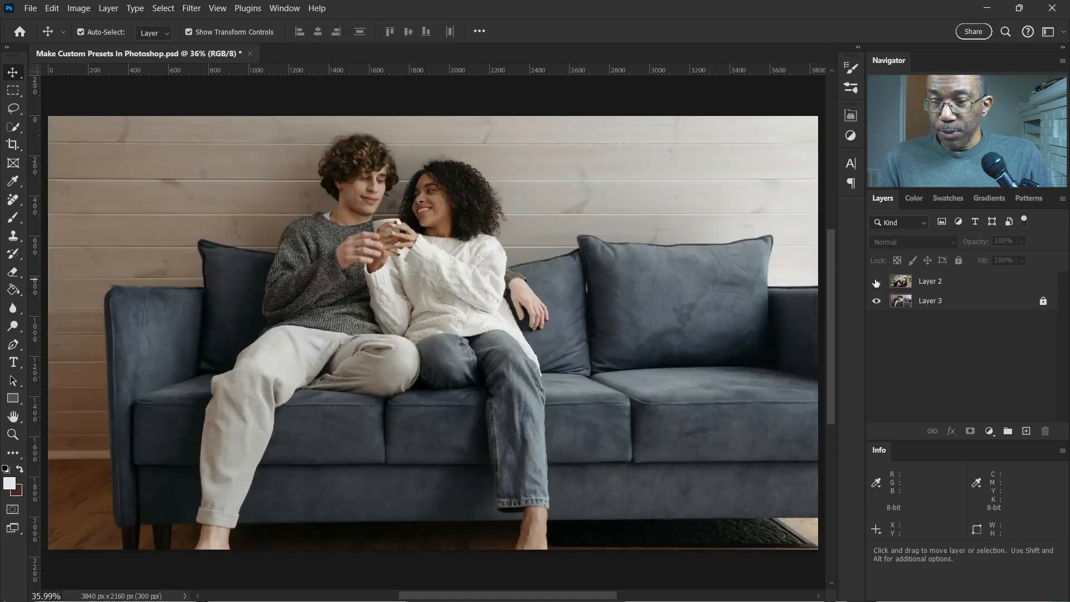
click(850, 137)
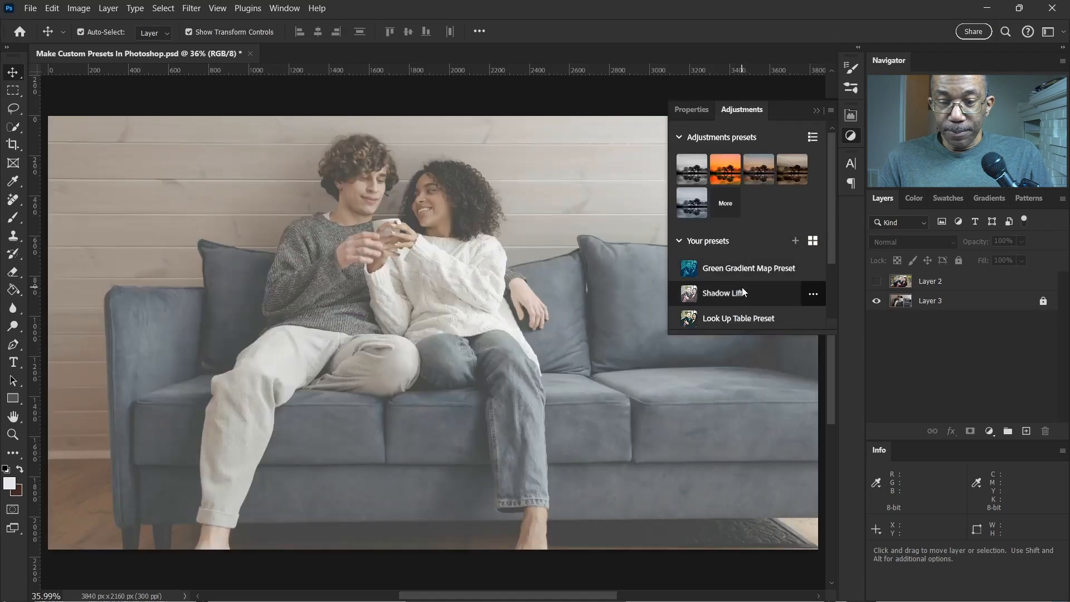
mouse_move(744, 318)
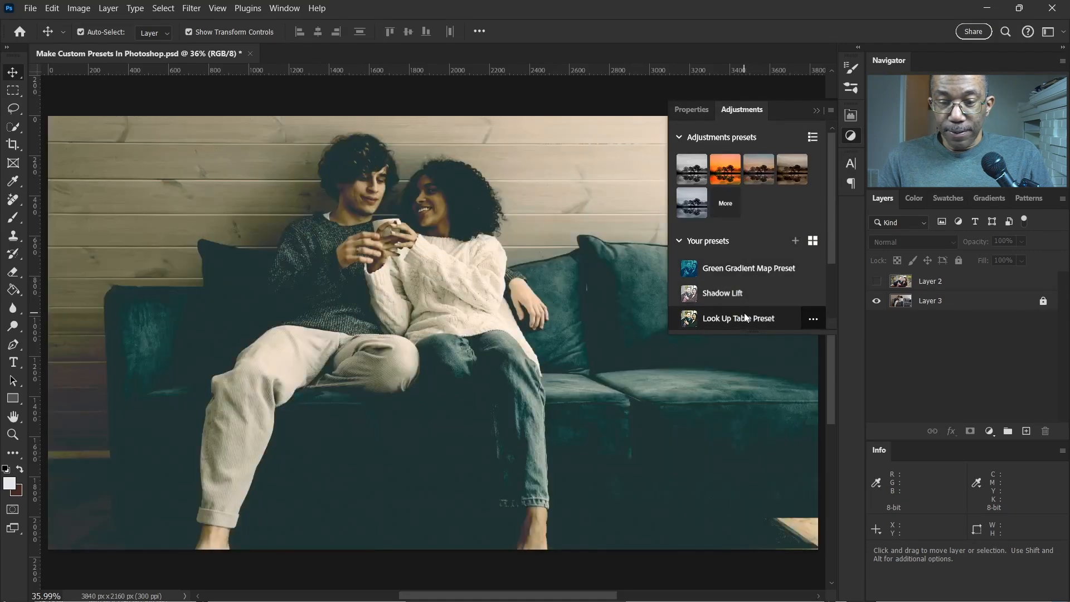
click(816, 111)
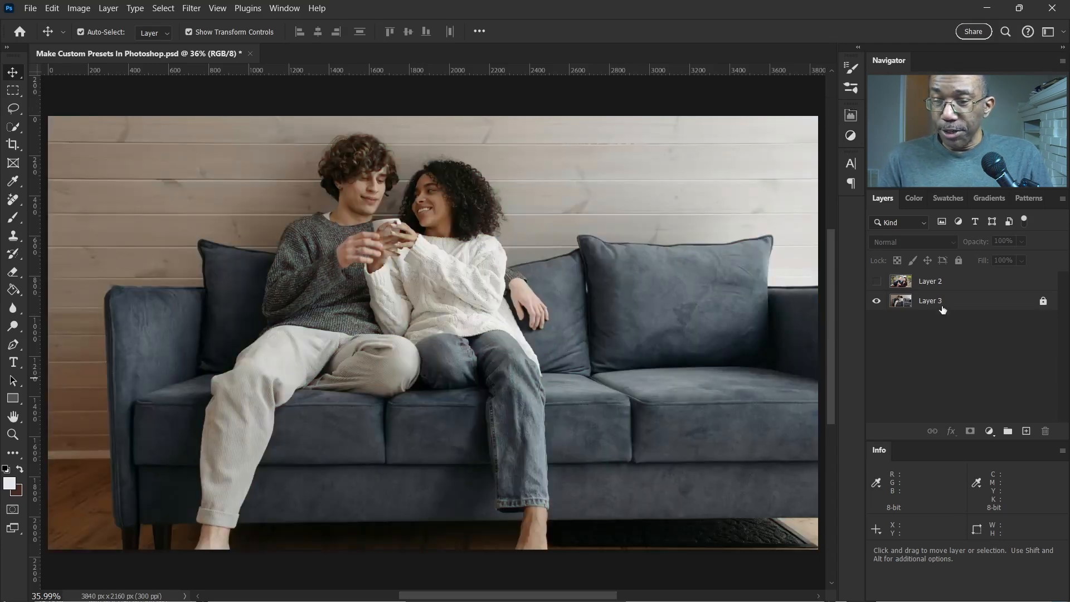
- Show Layer 2 in place of Layer 3 and add a Gradient Map adjustment layer above it
click(878, 281)
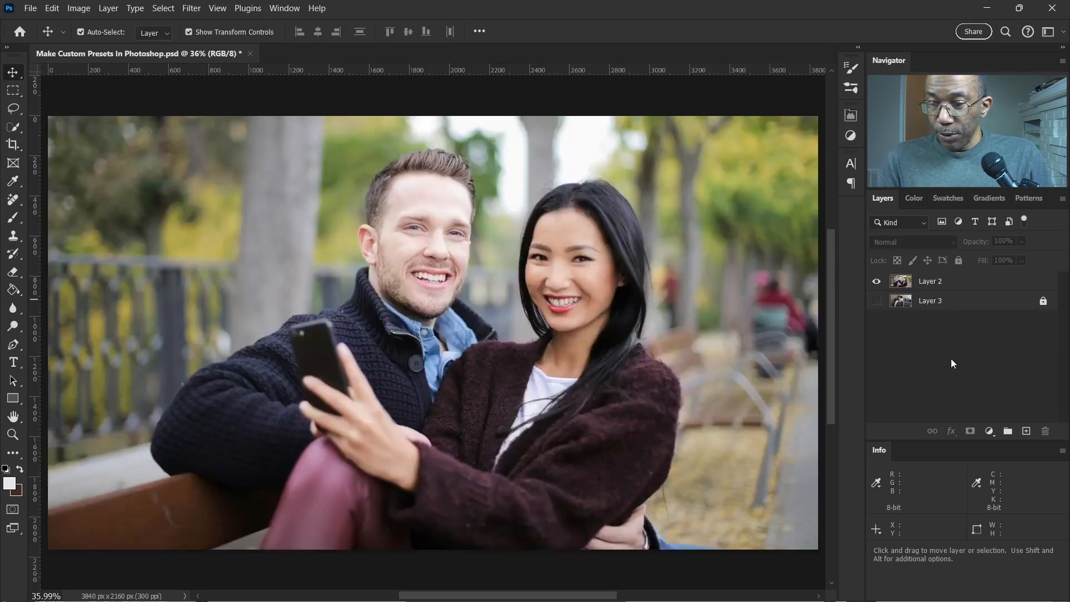
click(972, 282)
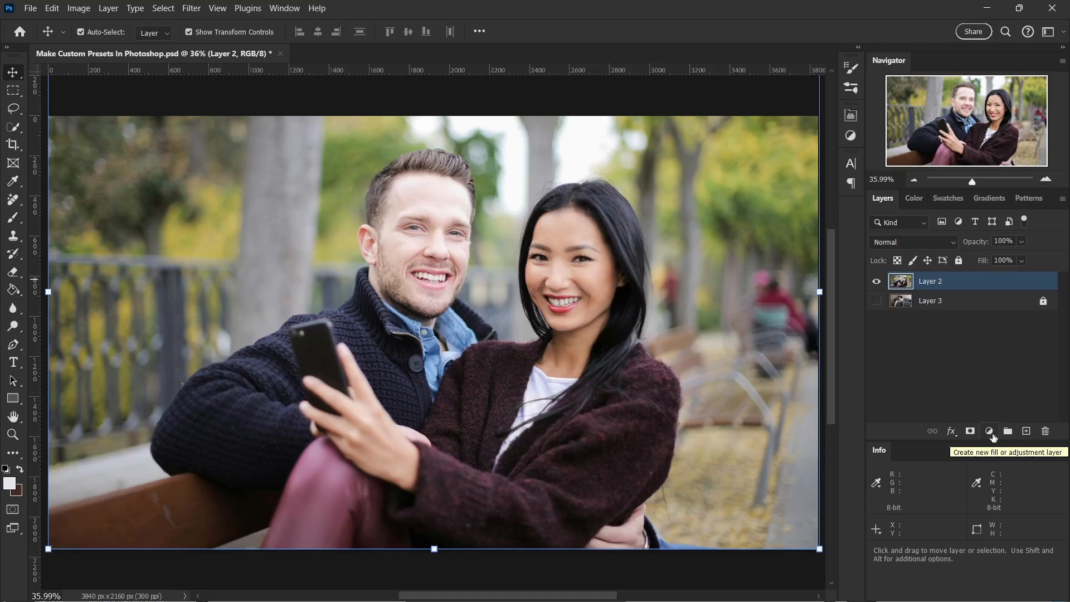
click(992, 433)
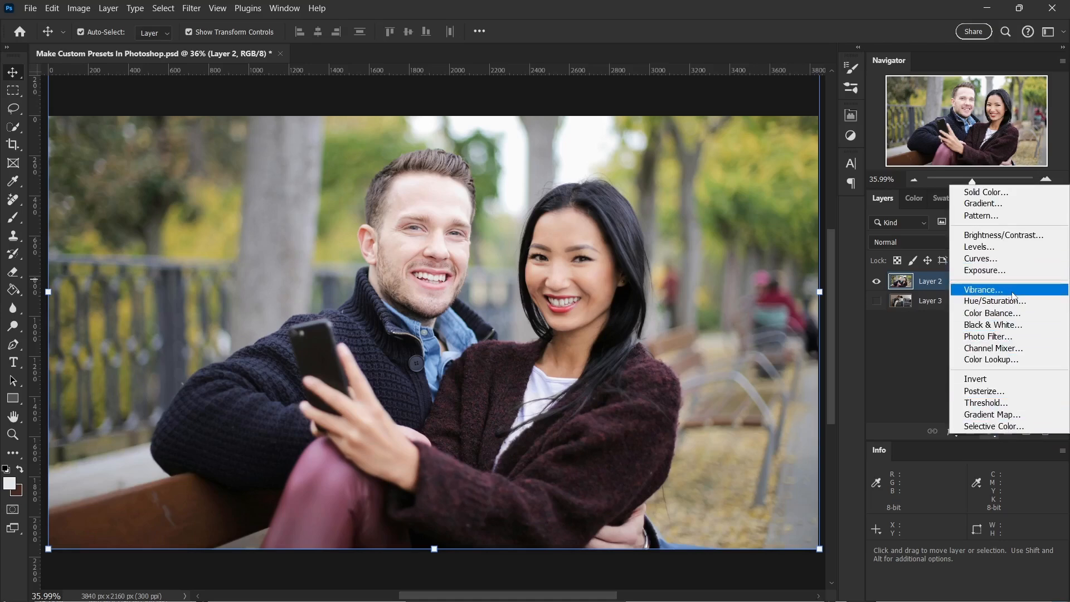
click(1017, 415)
- Set the gradient map to the Green_29 gradient from the Greens presets
click(740, 162)
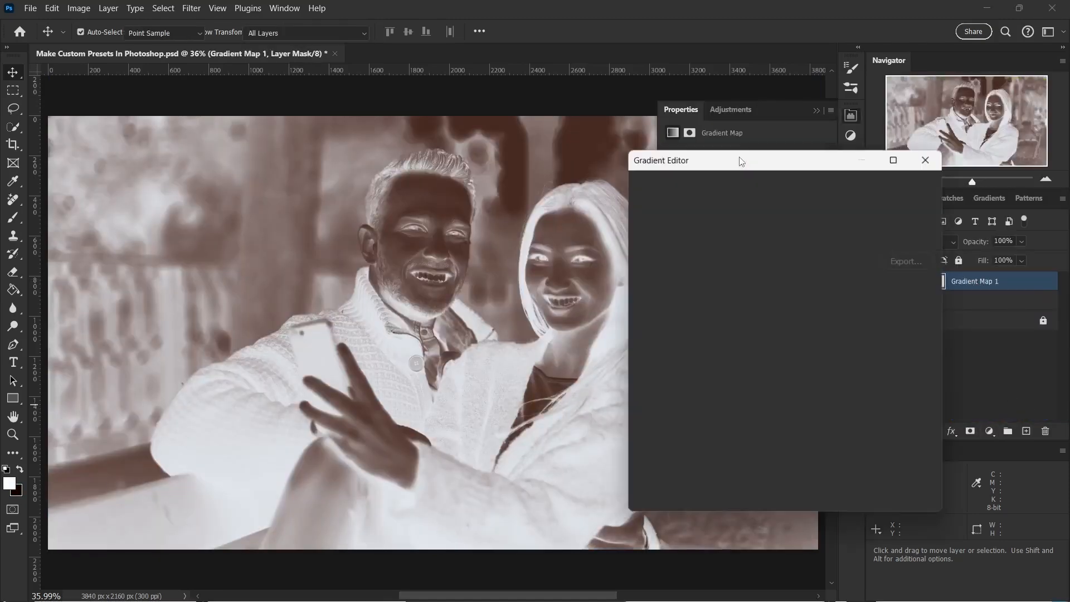
scroll(859, 230, down, 4)
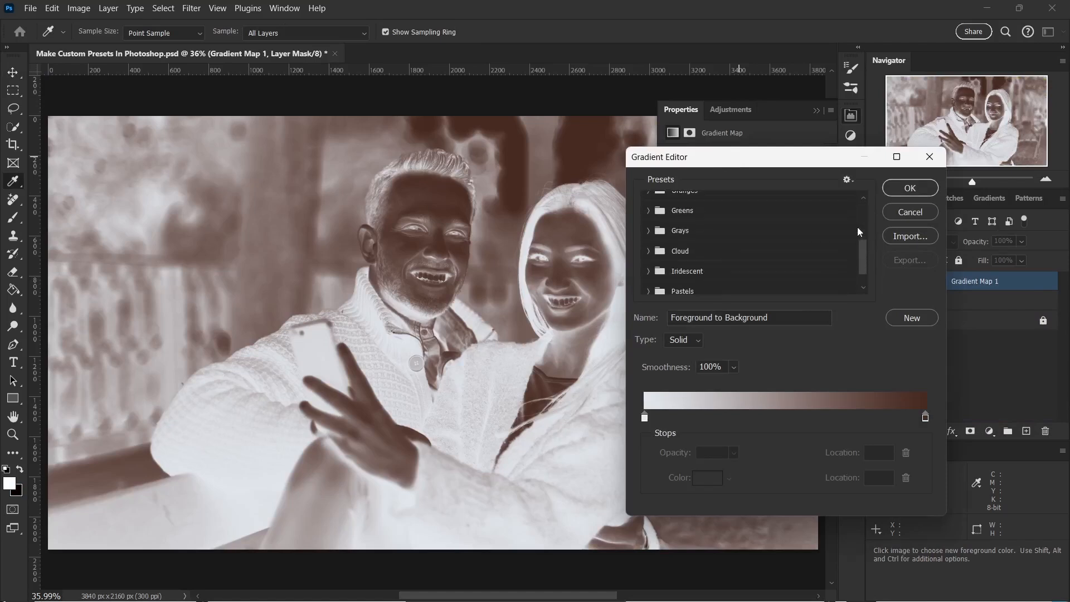
click(648, 212)
scroll(640, 262, down, 1)
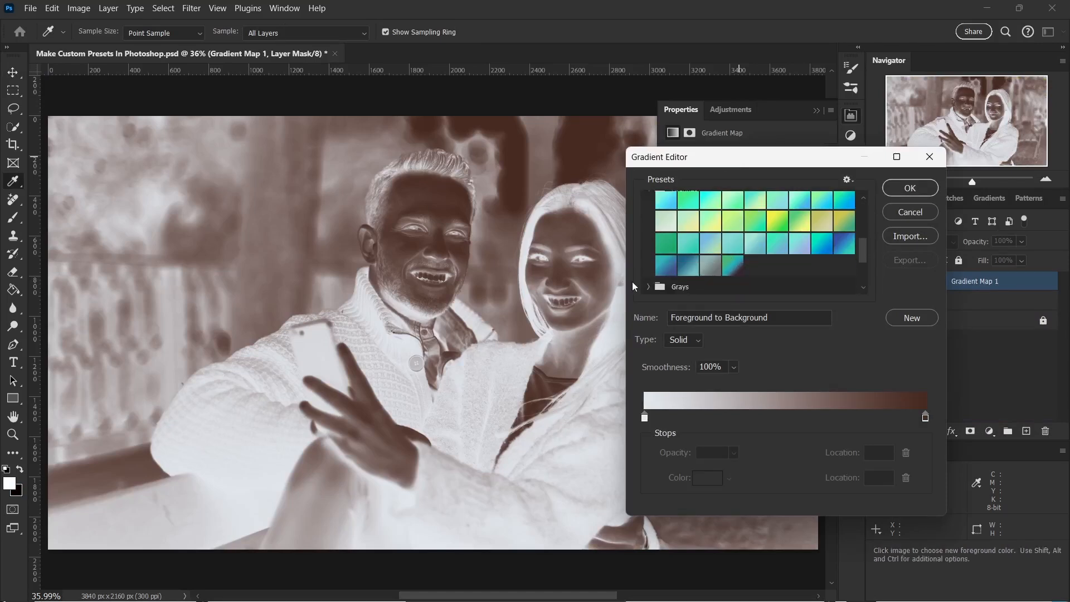
click(668, 268)
click(690, 265)
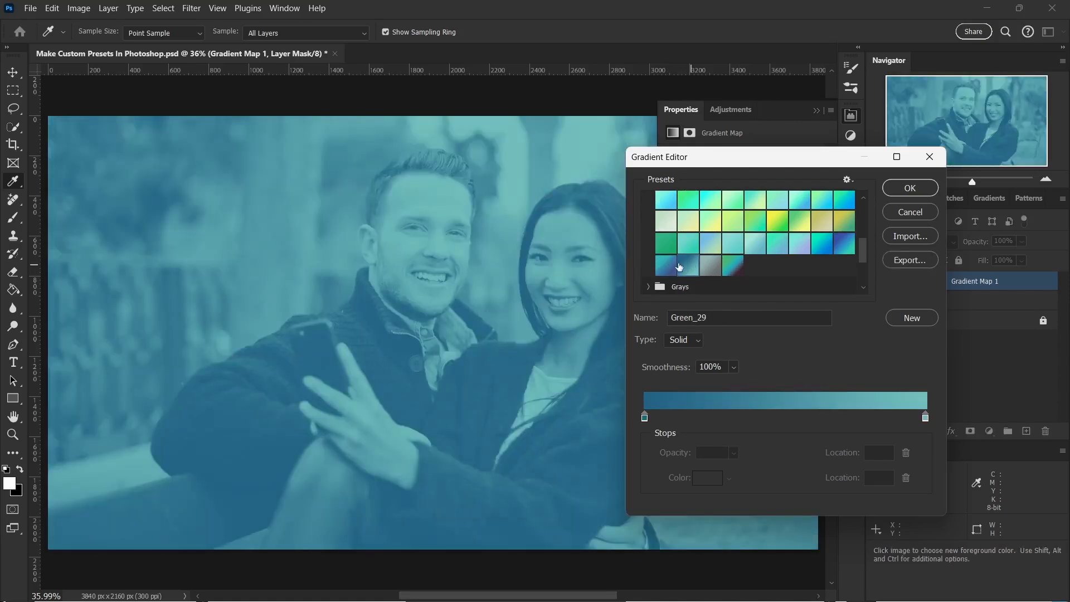
click(909, 187)
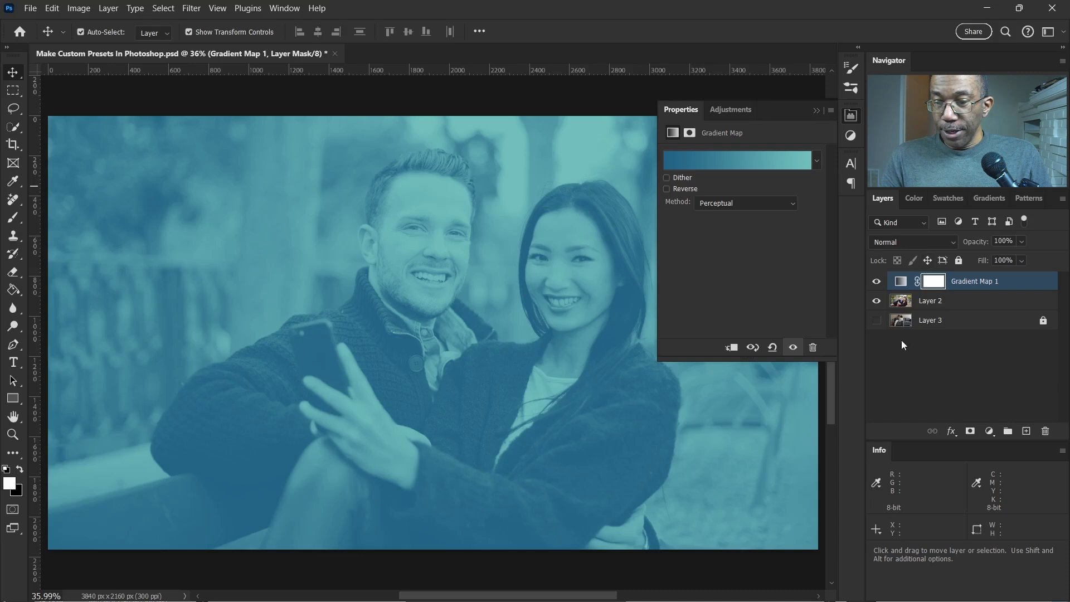
- Add a Levels adjustment layer above the gradient map and raise its shadow input level to 88
click(989, 431)
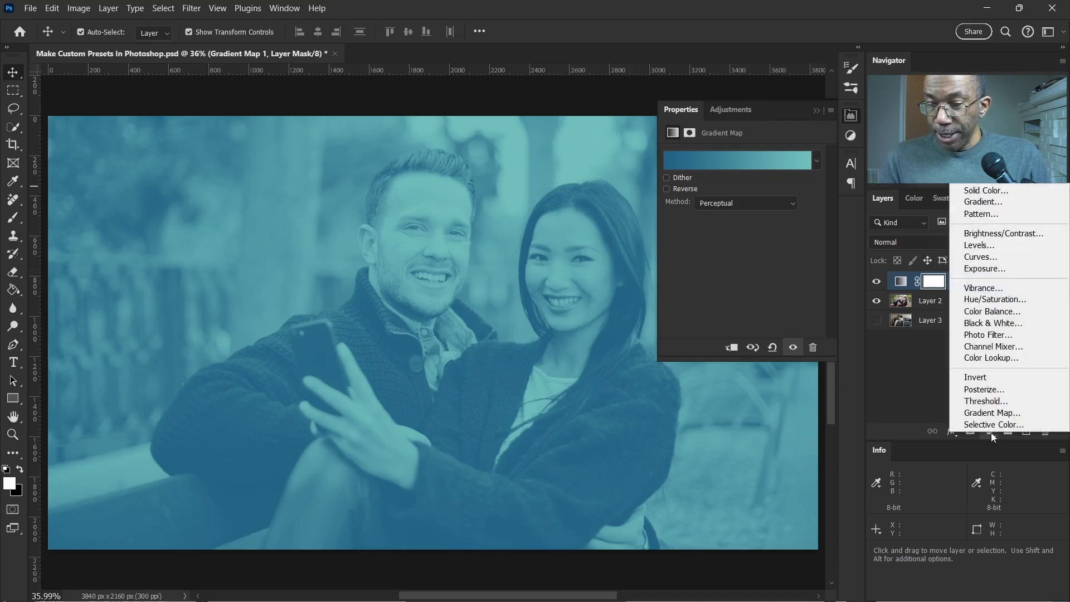
click(983, 247)
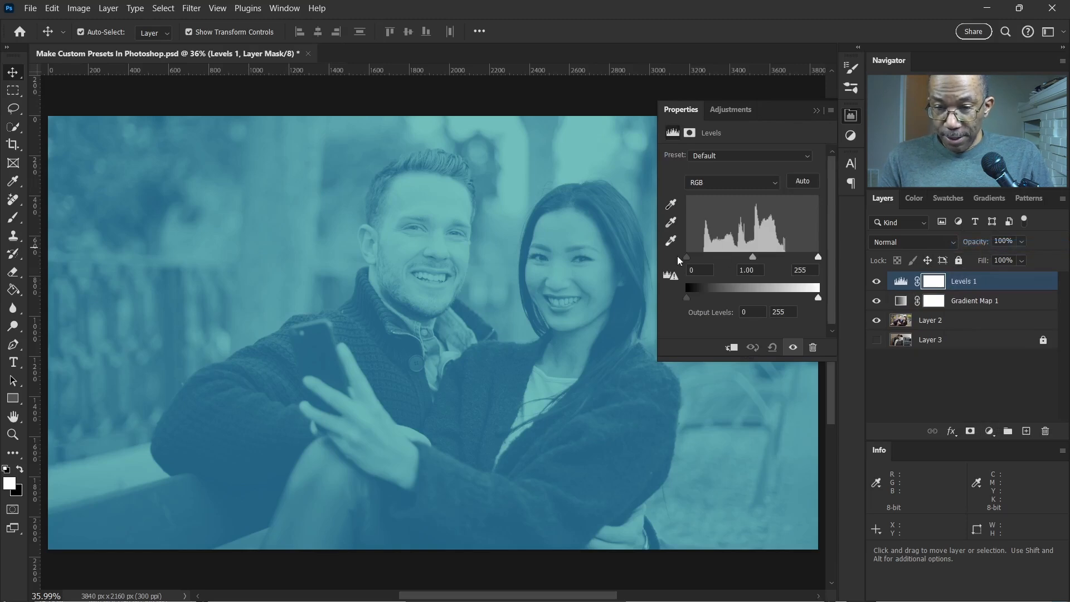
drag(686, 256, 733, 254)
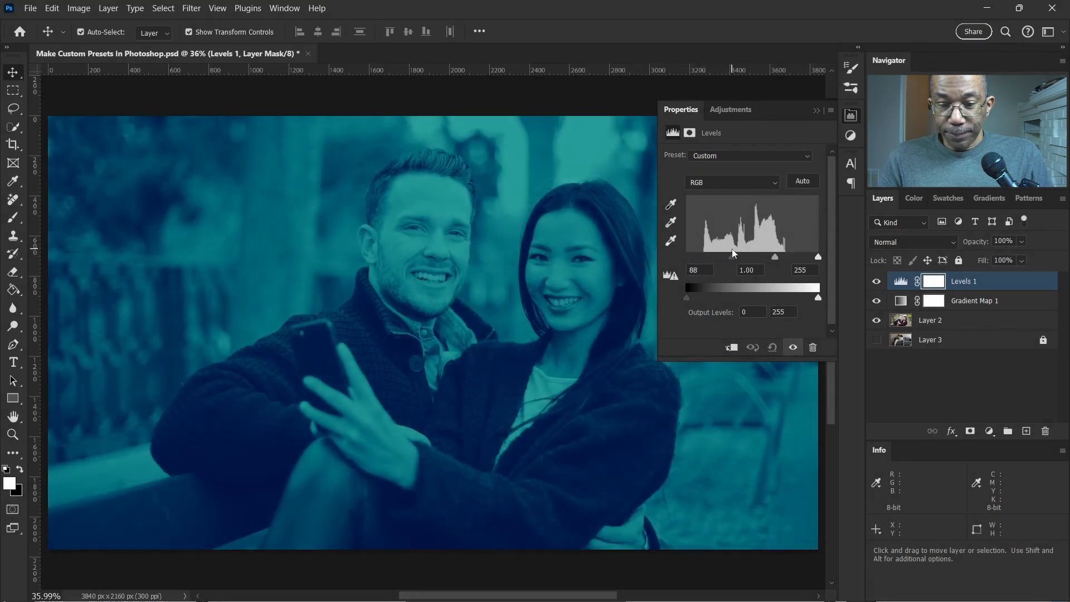
click(816, 111)
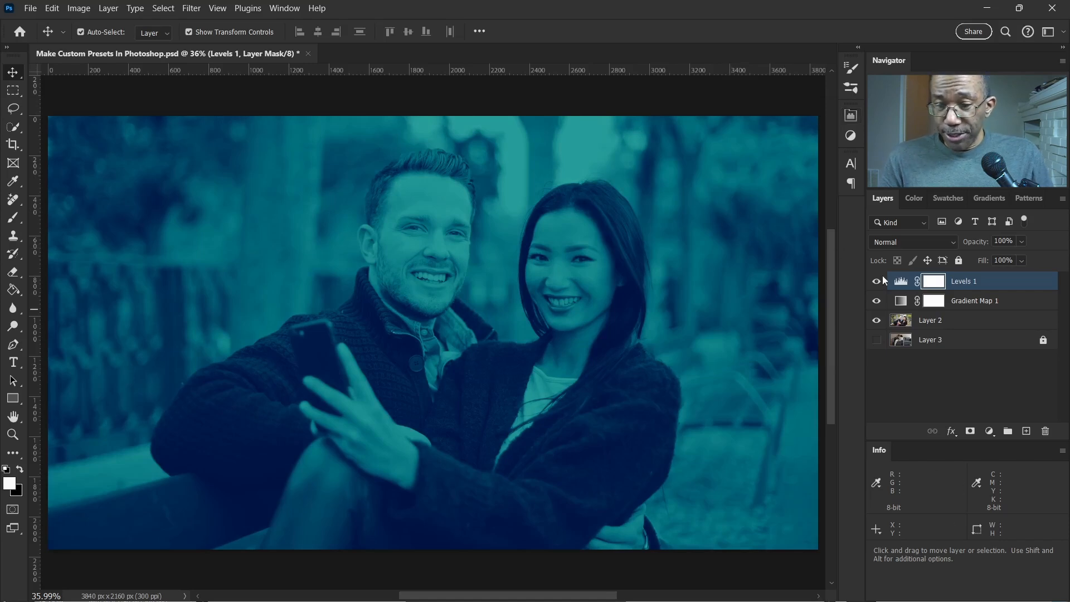
- Group the Levels and Gradient Map layers and save the group as an adjustment preset named Green Gradient
shift+click(1016, 303)
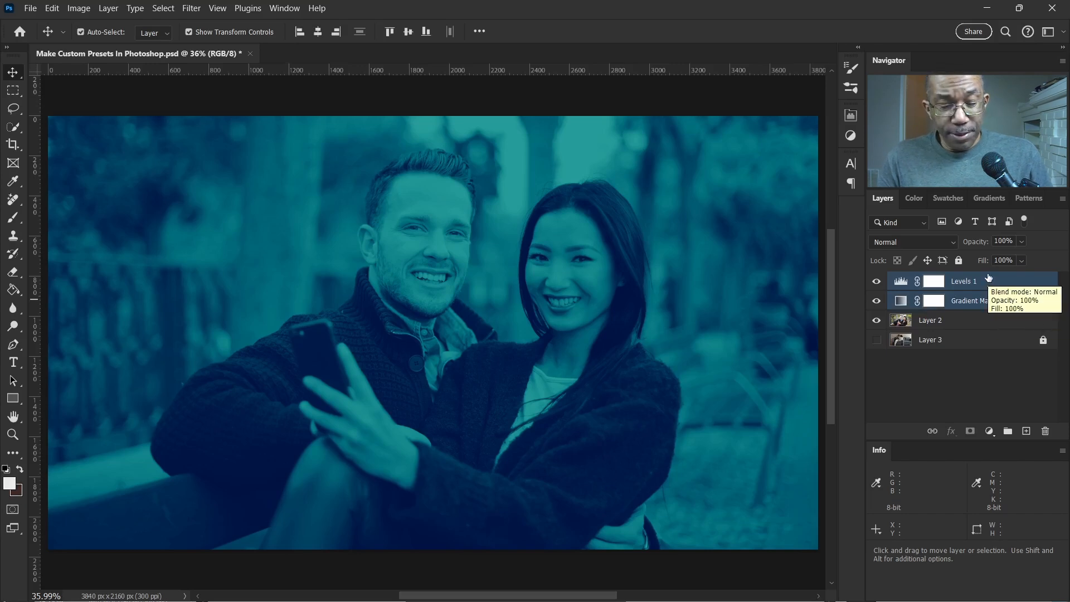
key(ctrl+g)
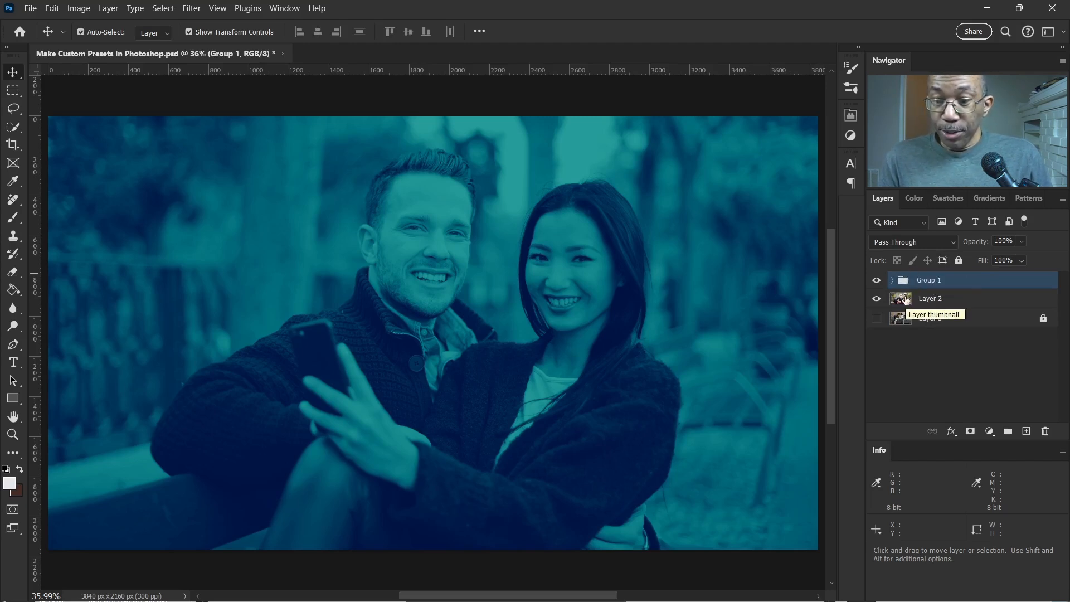
click(850, 137)
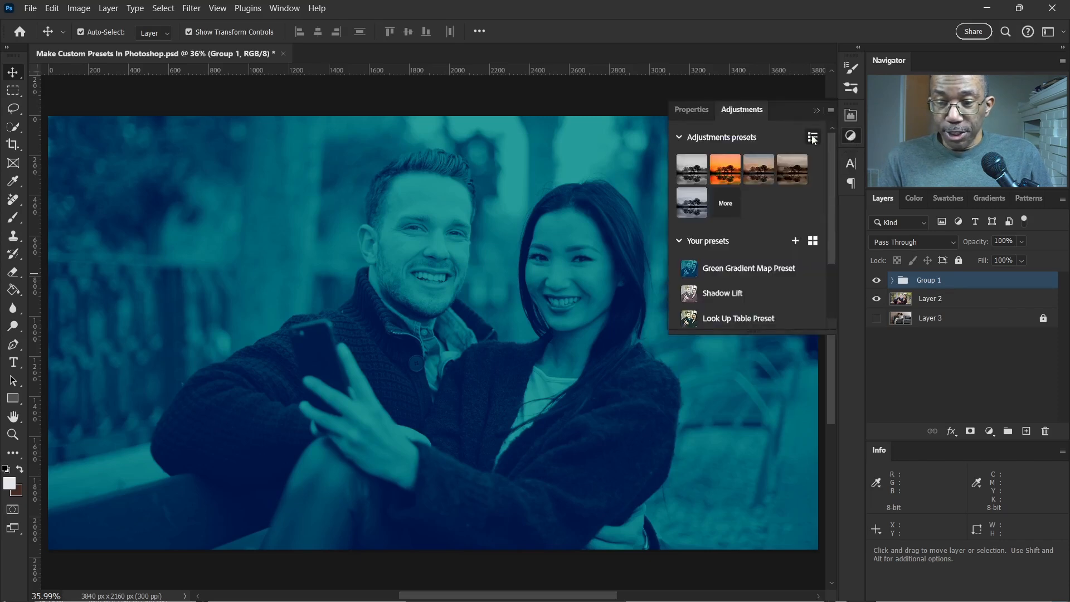
click(795, 245)
drag(447, 231, 397, 231)
text(G)
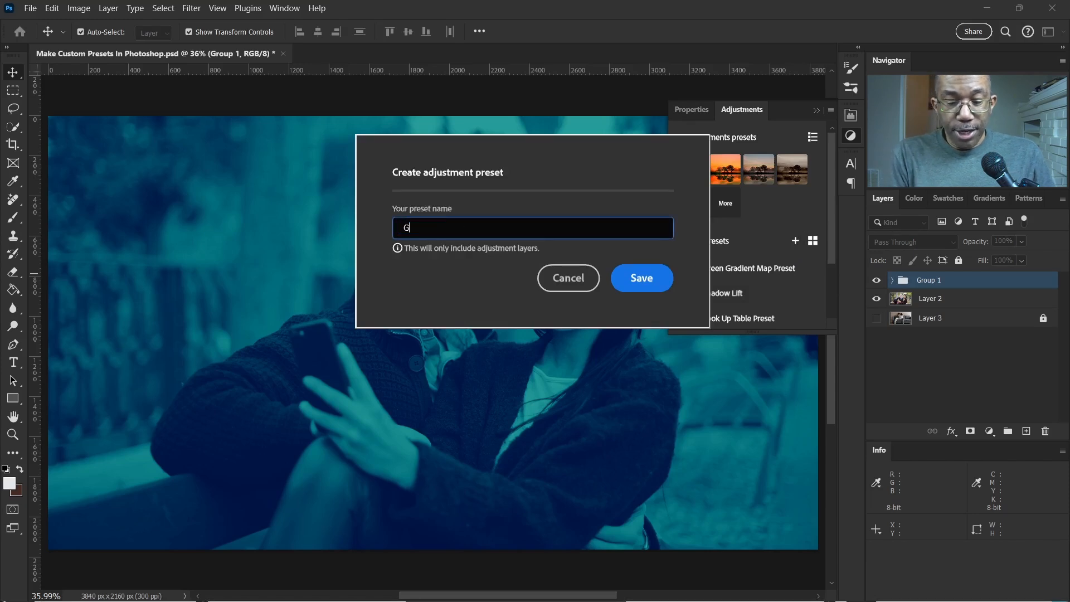
text(reen Gradient)
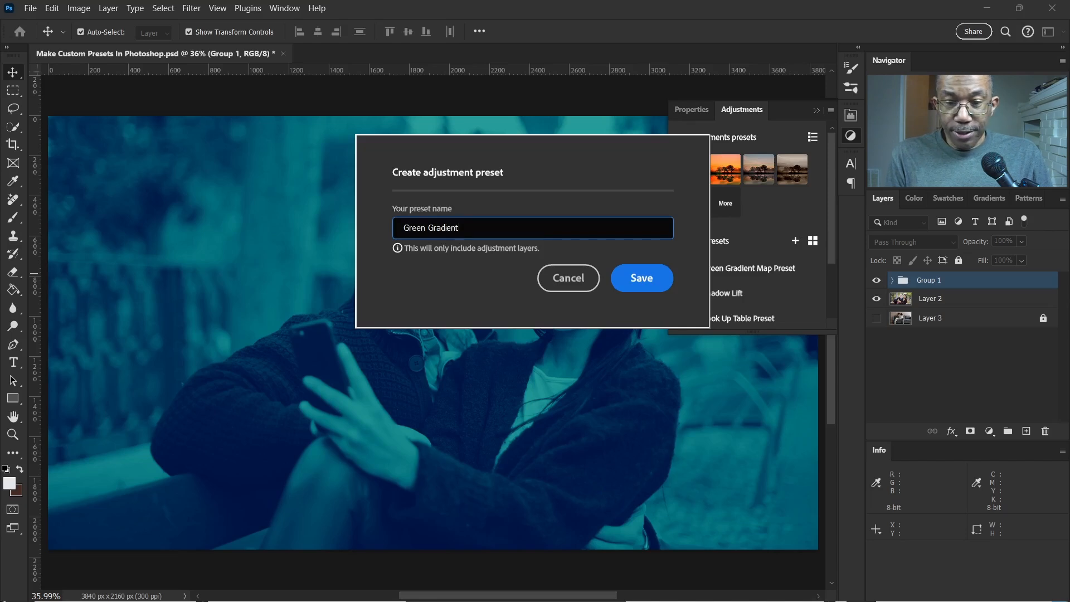
click(639, 281)
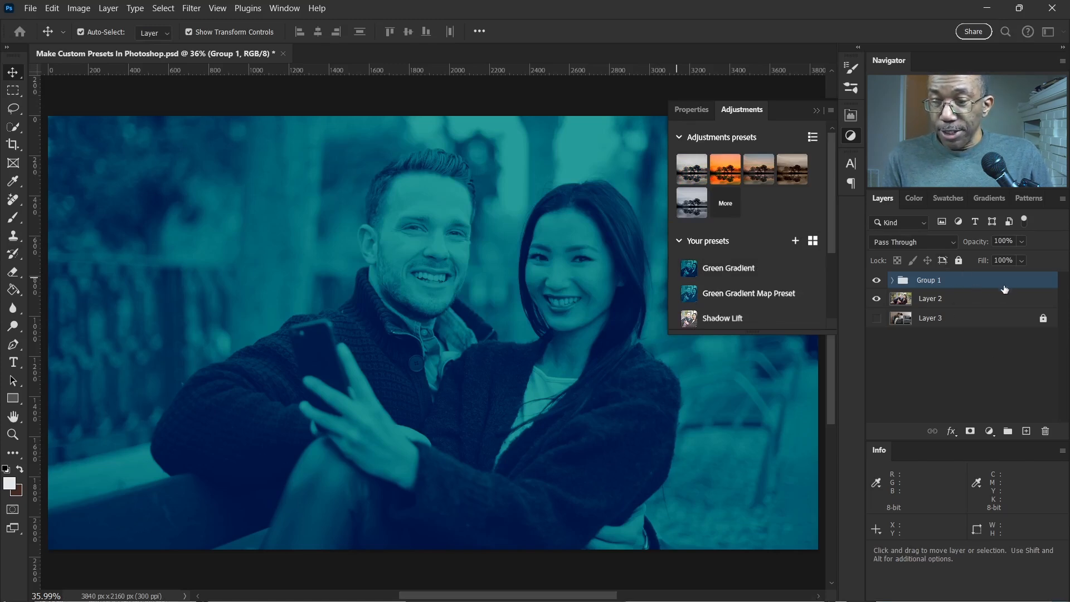
- Delete the group holding the two adjustment layers above Layer 2
drag(1016, 282, 1045, 432)
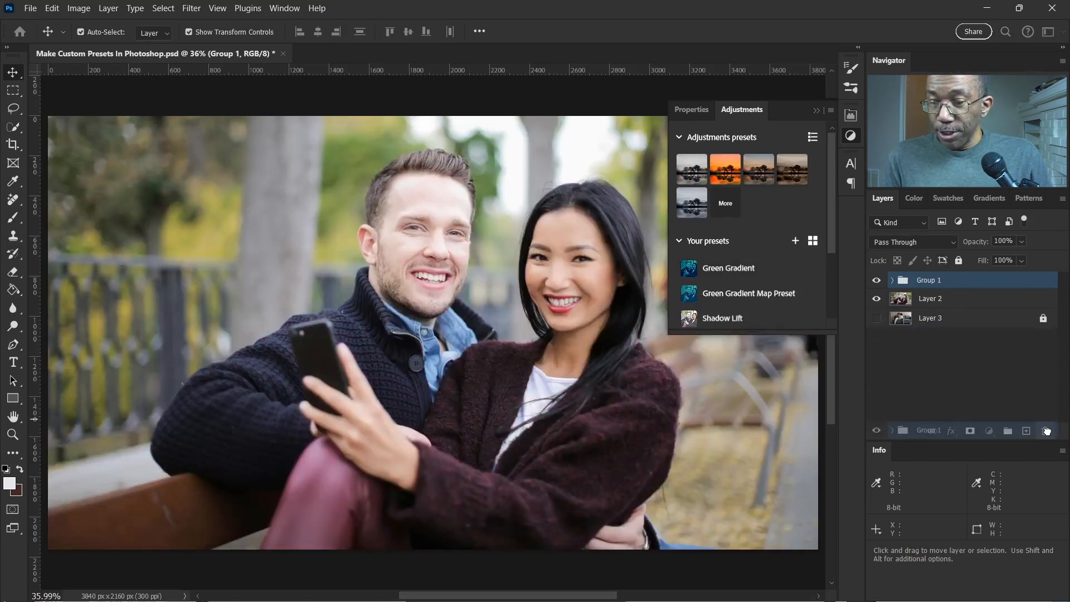
- Apply the Green Gradient preset to the Layer 2 photo, collapse its layer group and delete the group
click(922, 362)
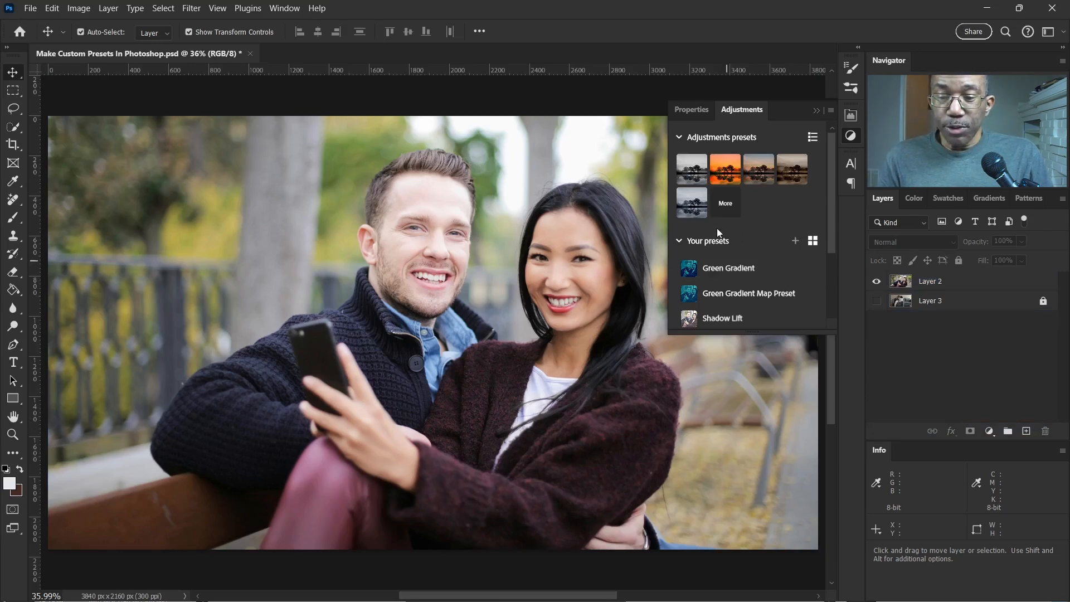
mouse_move(721, 270)
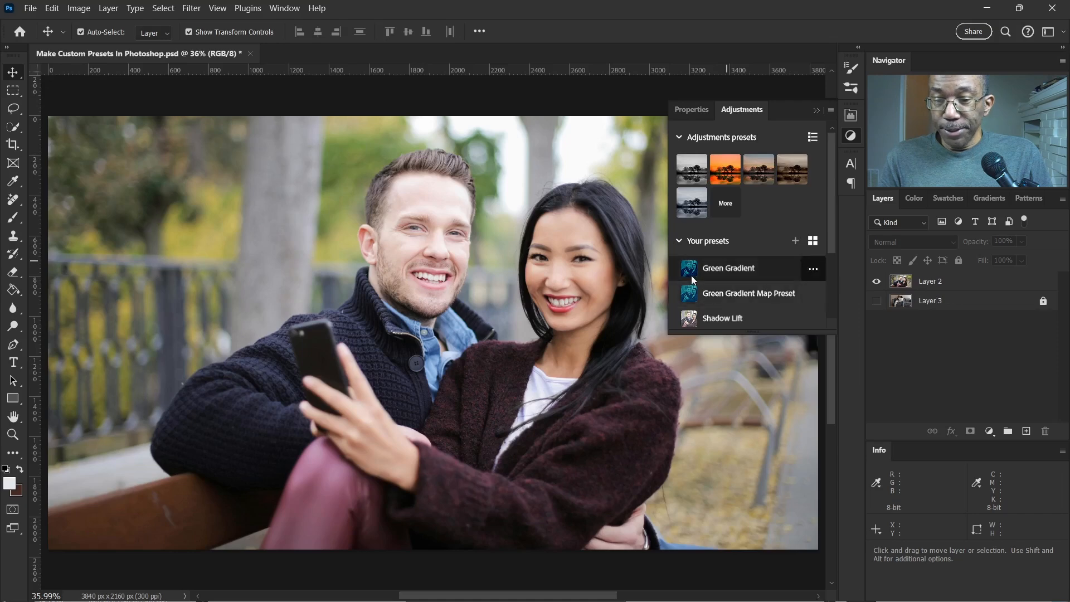
click(722, 268)
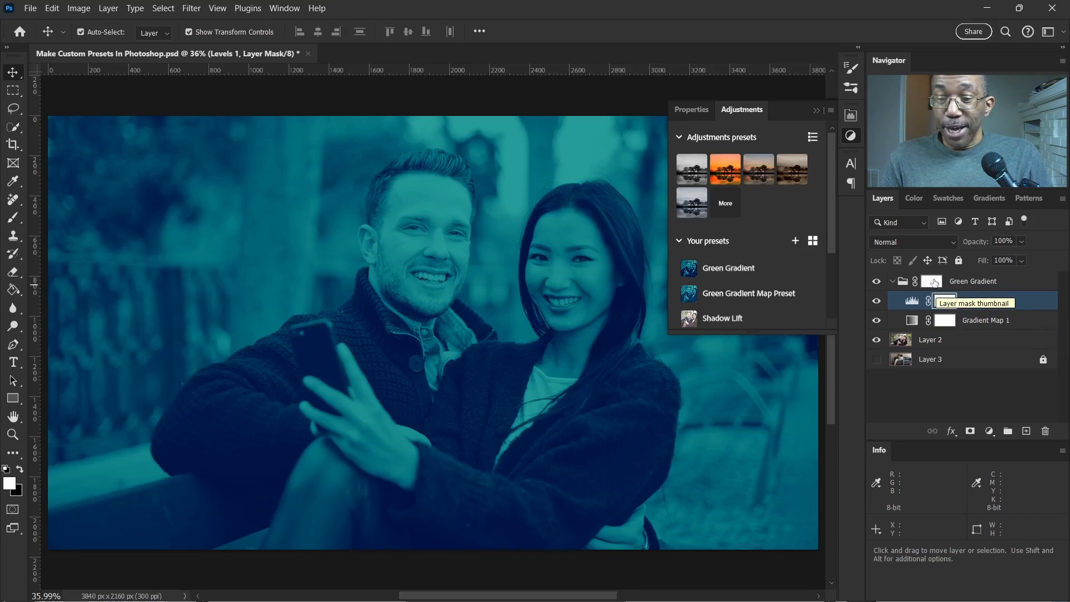
click(992, 284)
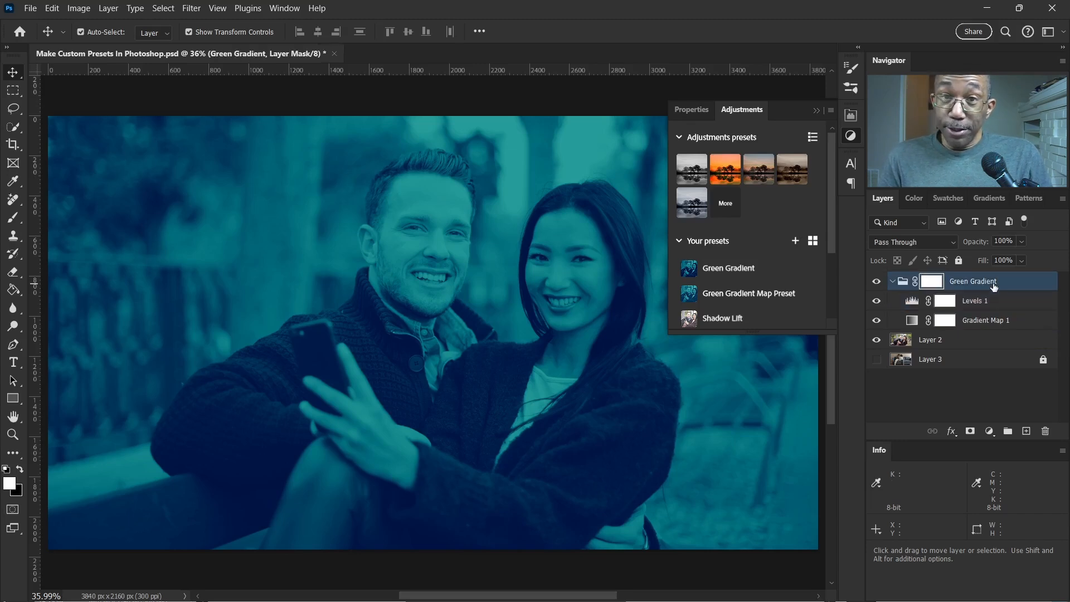
click(892, 281)
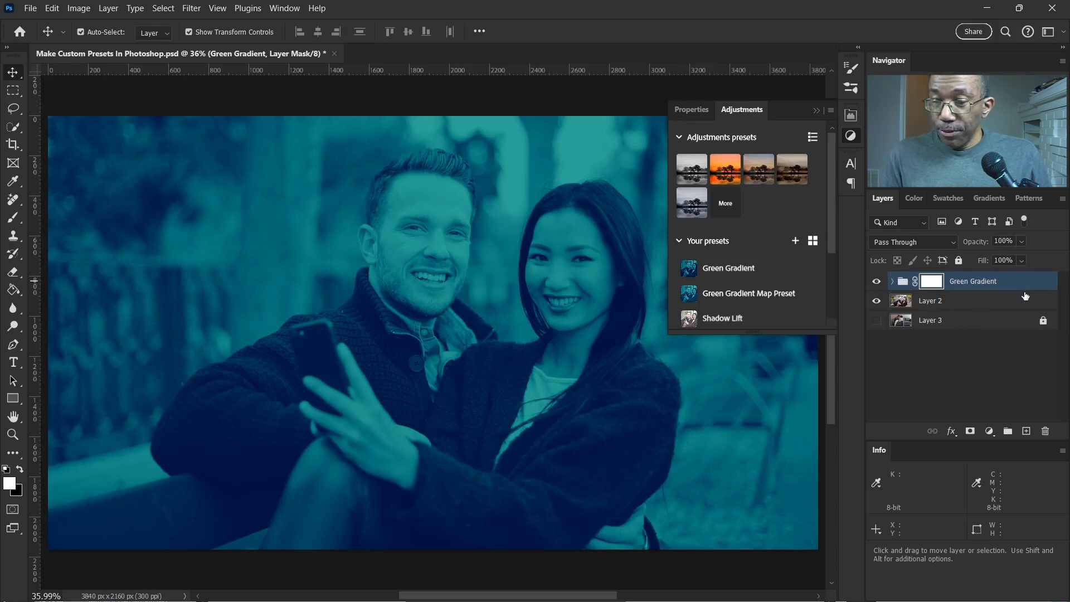
drag(1034, 290, 1047, 433)
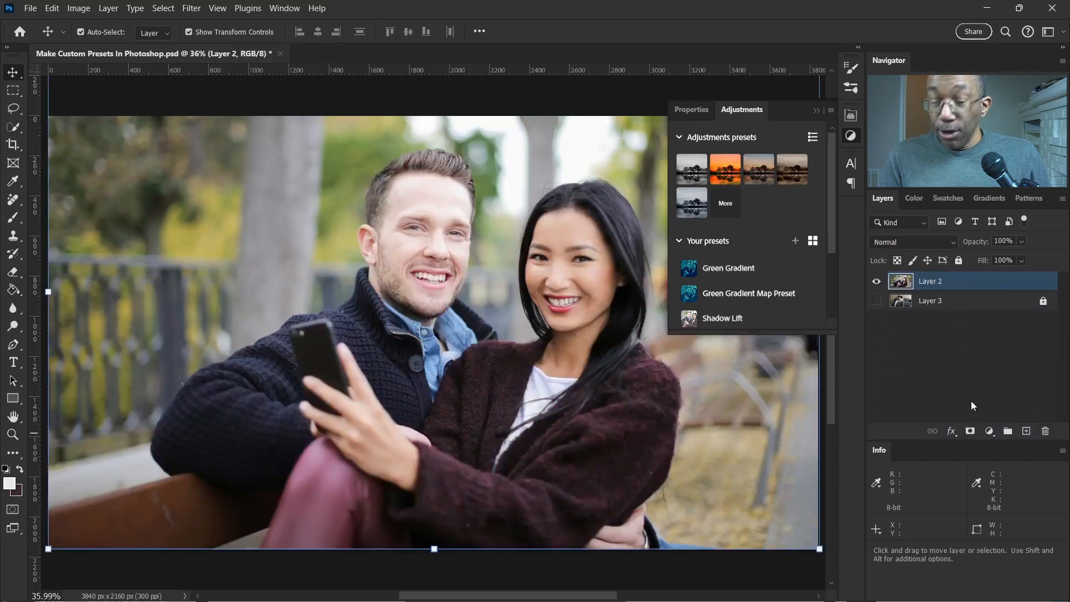
- Add a Curves adjustment layer above Layer 2 and lift its black point to input 45, output 84
click(989, 433)
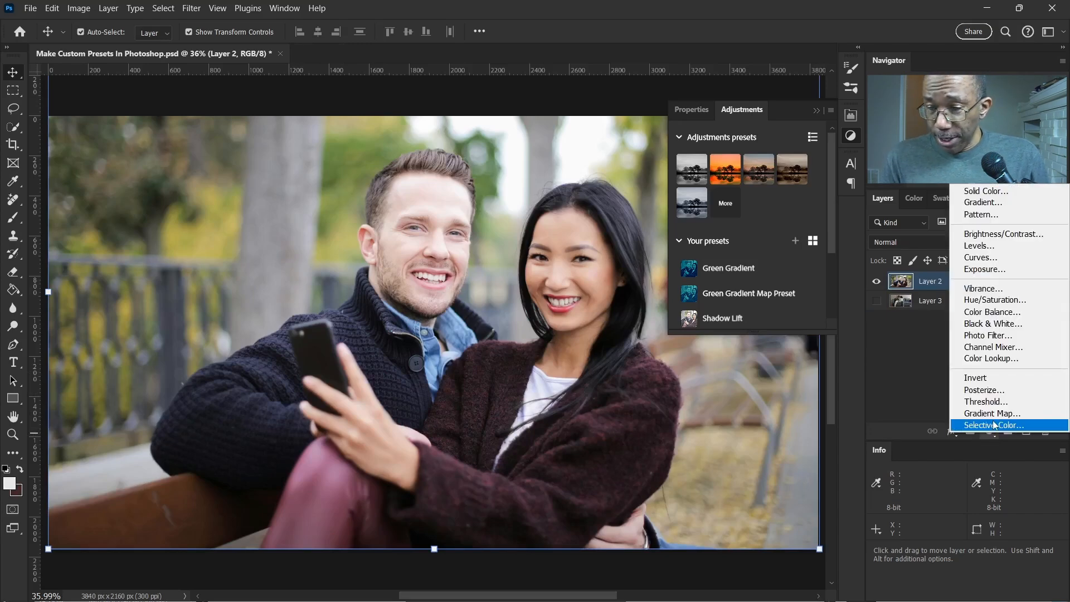
click(1010, 256)
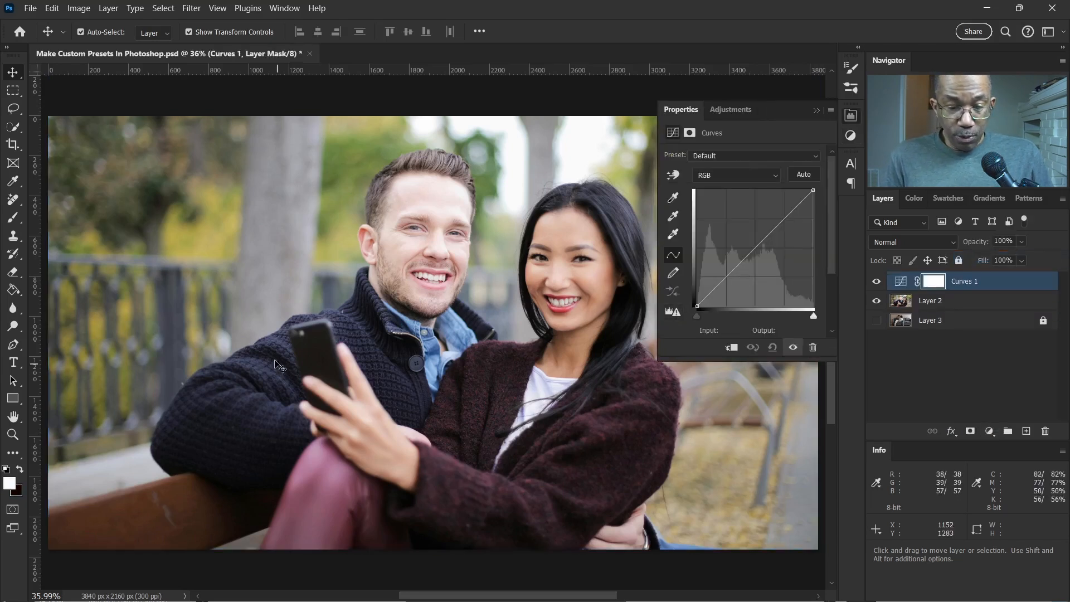
scroll(177, 385, down, 2)
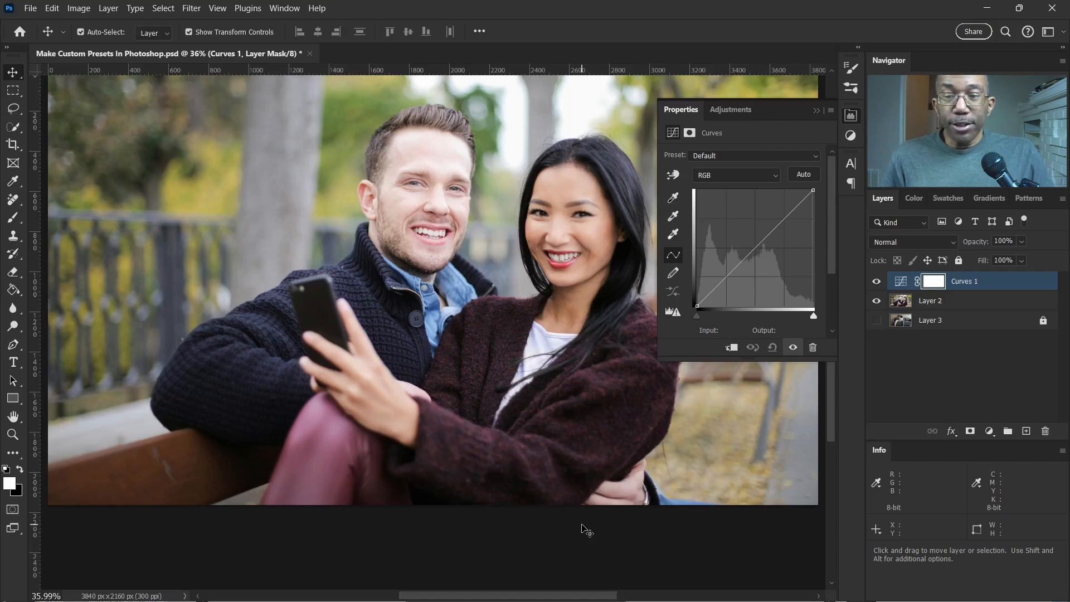
click(697, 305)
drag(698, 305, 718, 267)
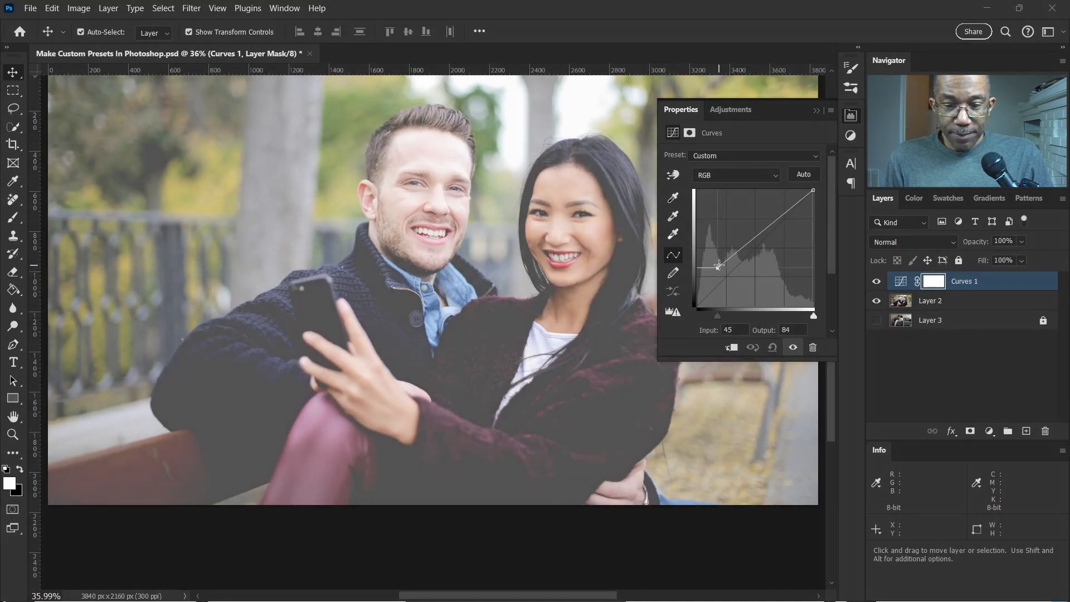
click(816, 110)
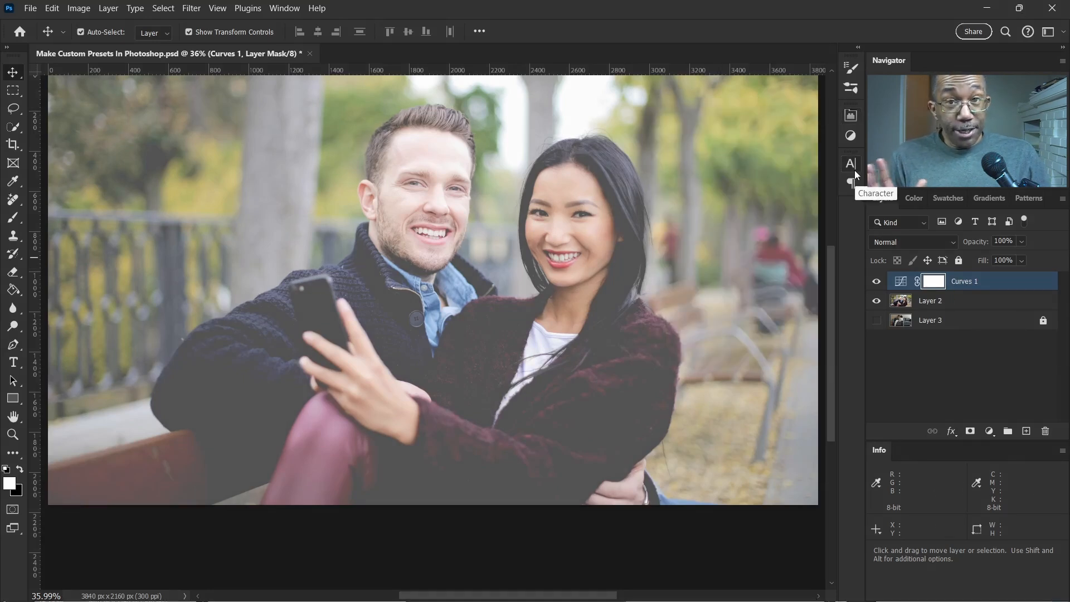
- Compare the Layer 2 and Layer 3 photos with and without the Curves adjustment, finishing with only Layer 2 shown beneath it
click(877, 282)
click(877, 282)
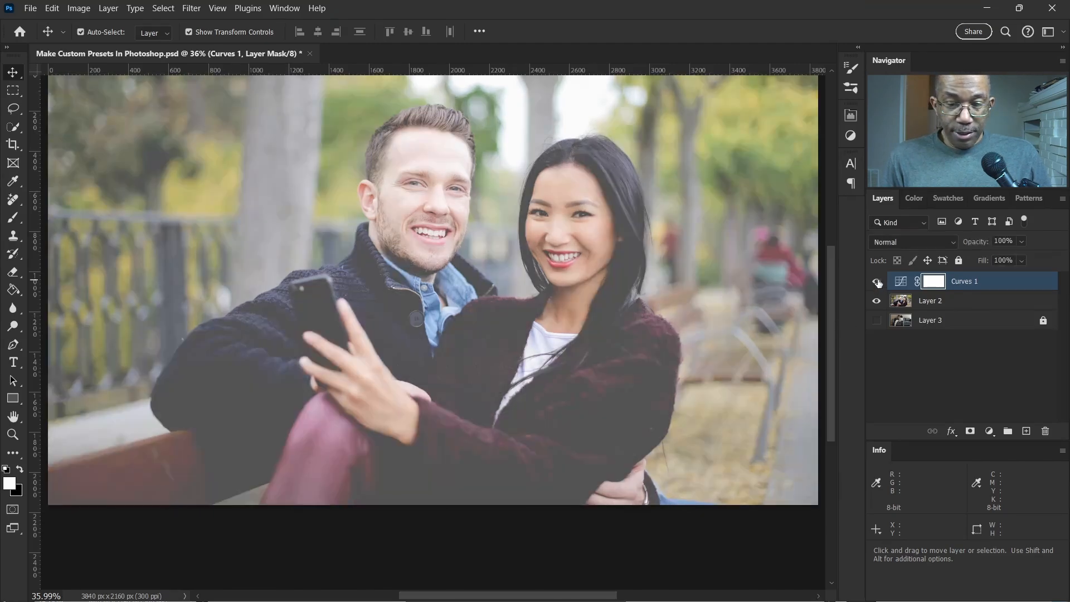
click(876, 320)
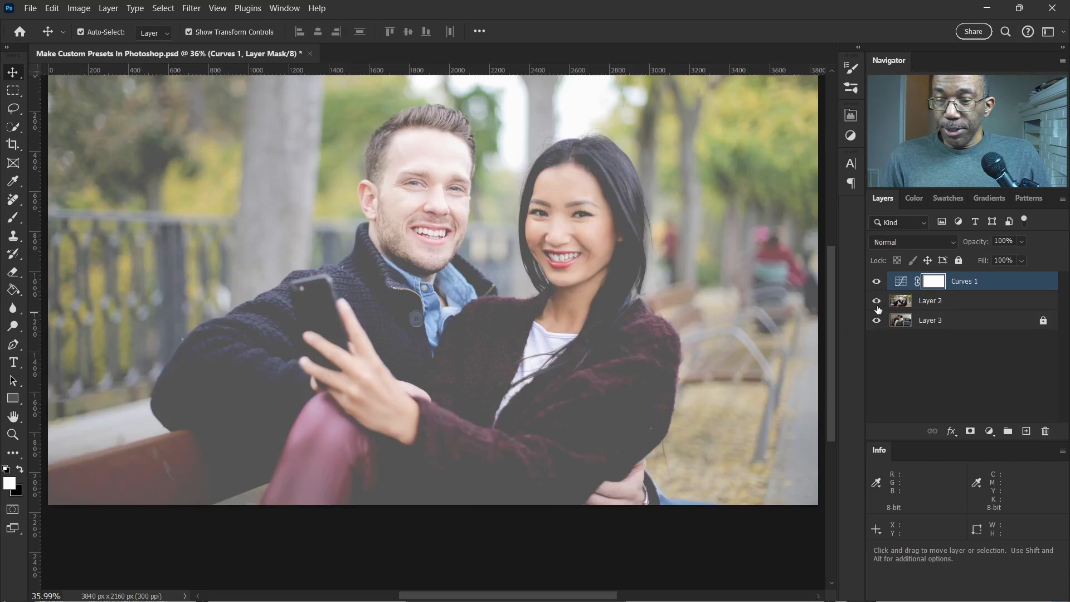
click(876, 301)
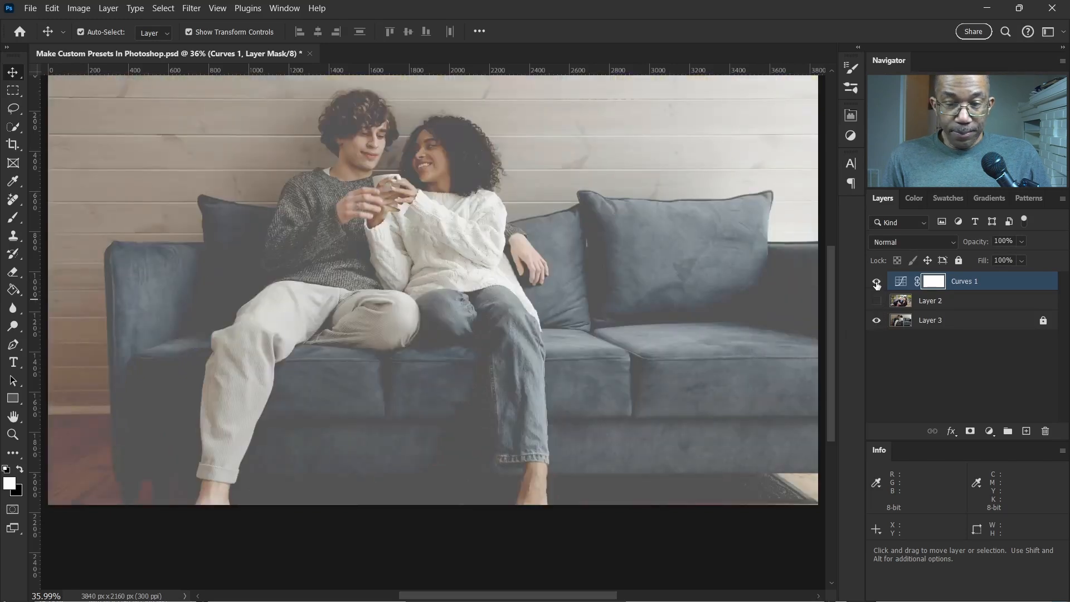
click(876, 283)
click(876, 283)
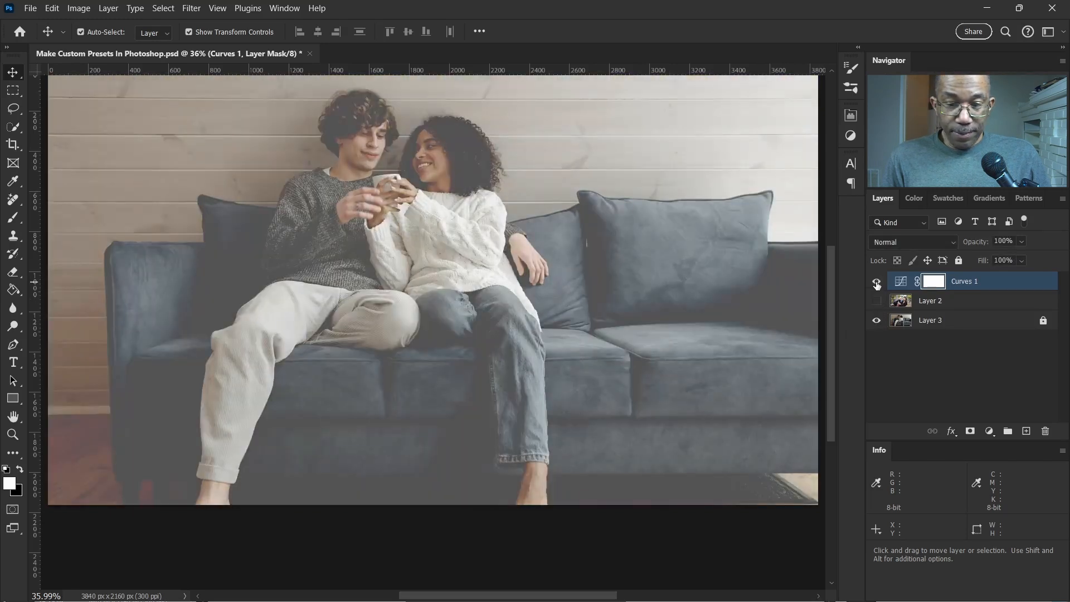
click(877, 283)
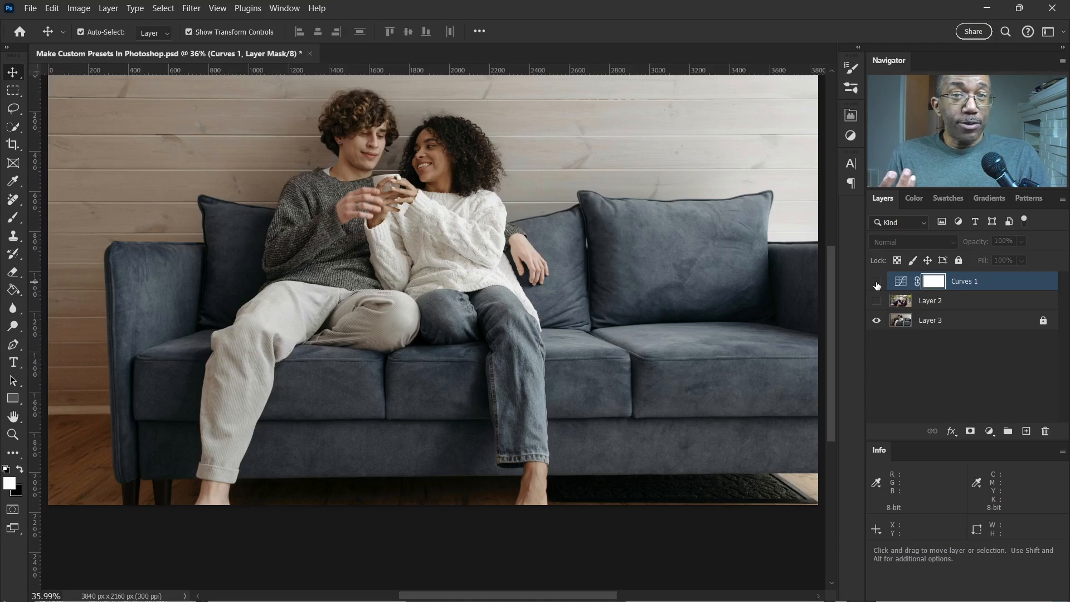
click(876, 283)
click(876, 321)
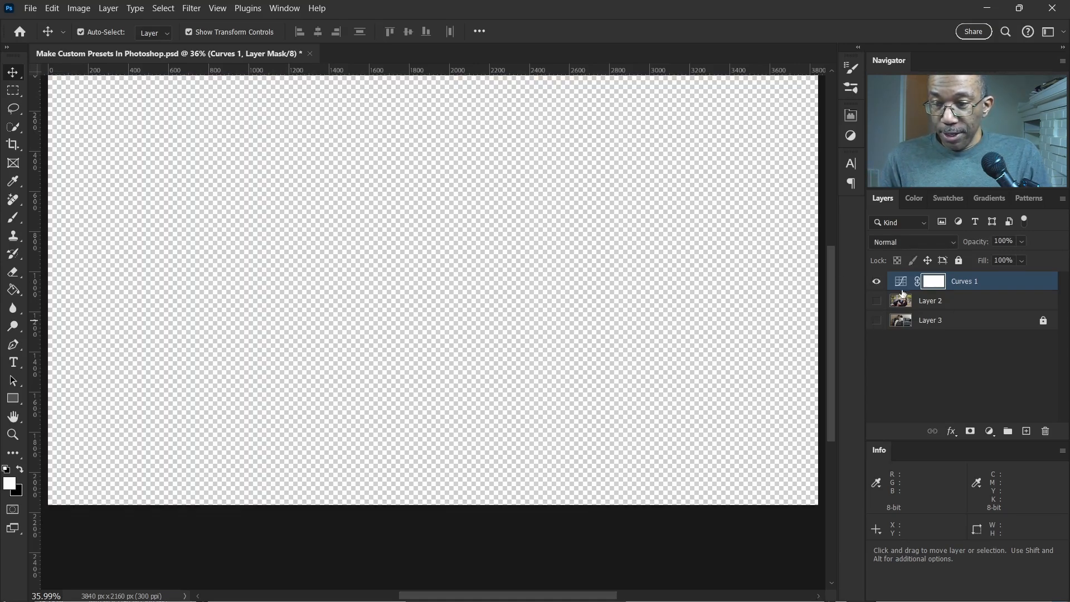
click(876, 302)
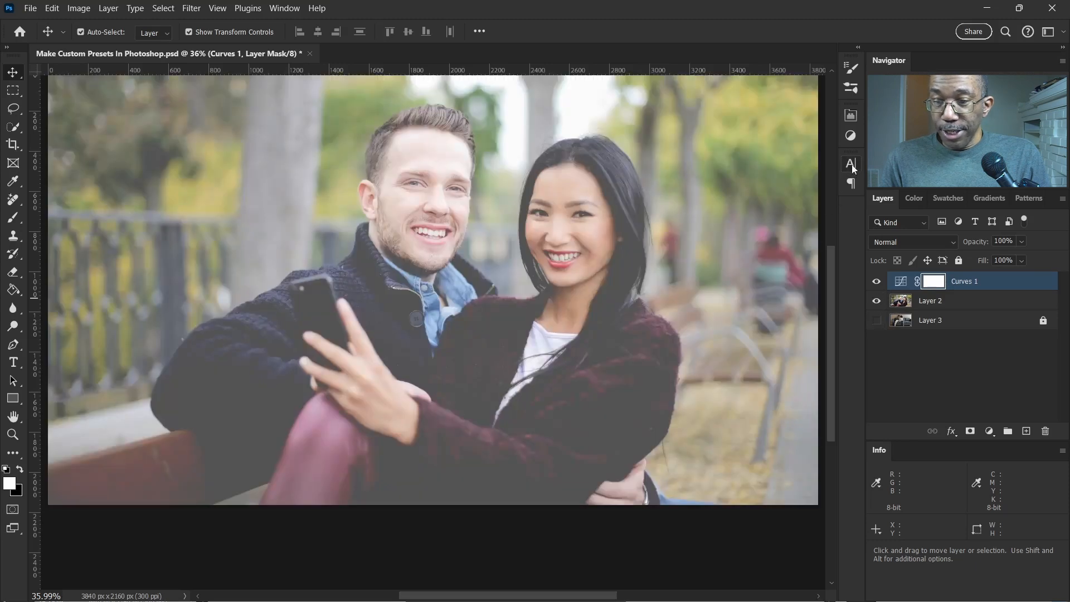
- Save the Curves adjustment as a preset named Lifted Shadows and delete the Curves 1 layer
click(851, 136)
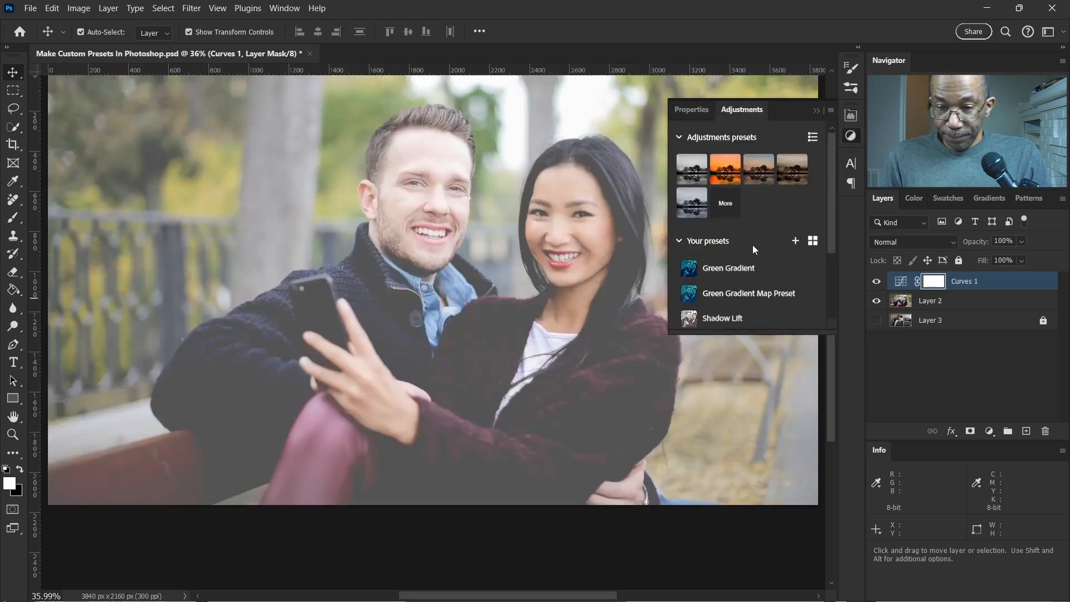
click(796, 241)
drag(467, 229, 384, 227)
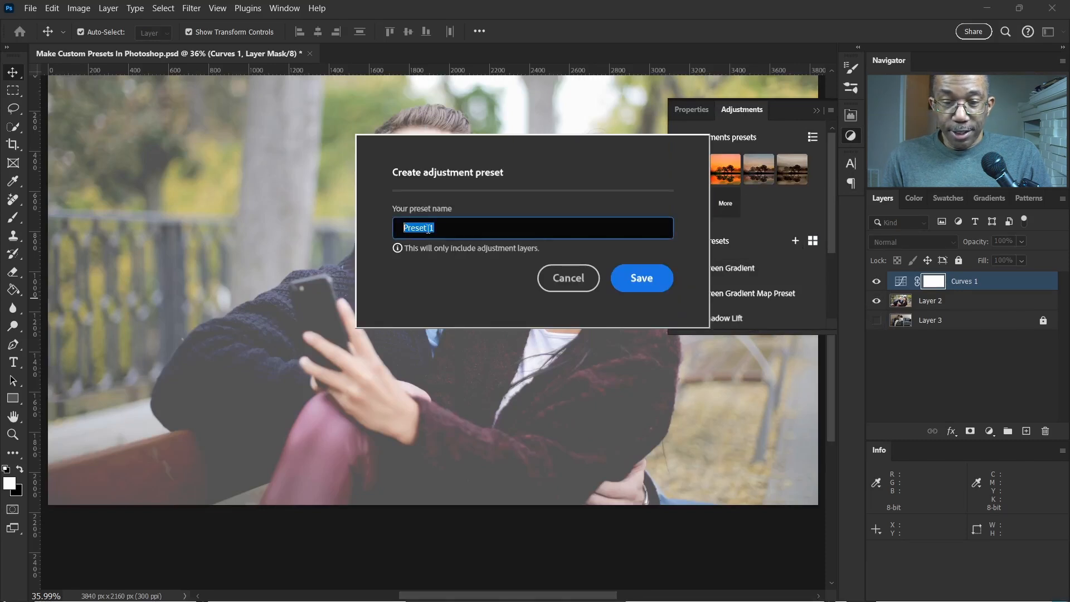
text(L)
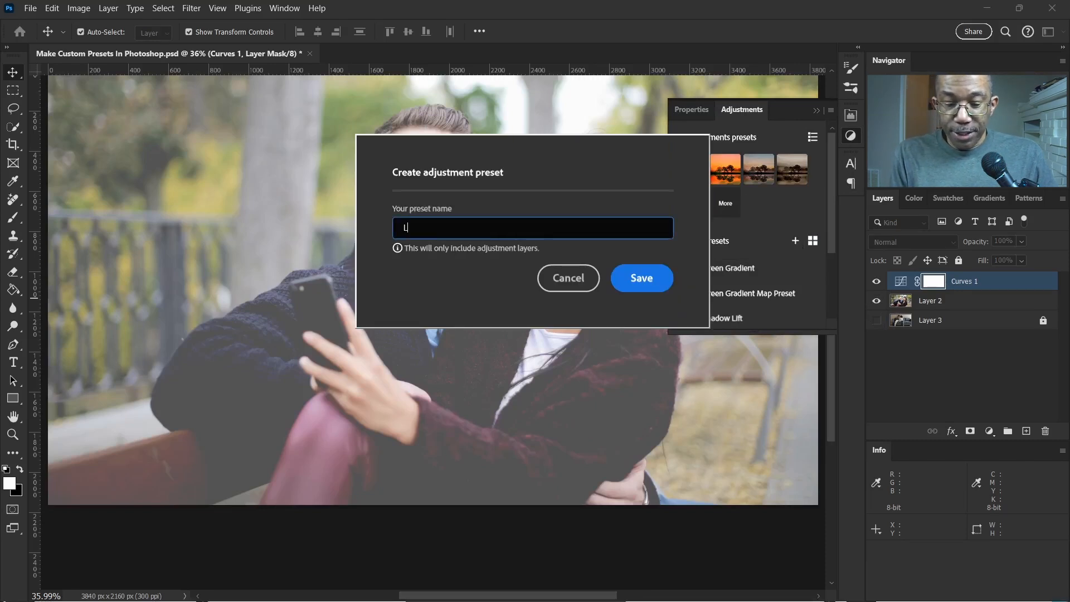
text(ifted Shadows)
click(636, 284)
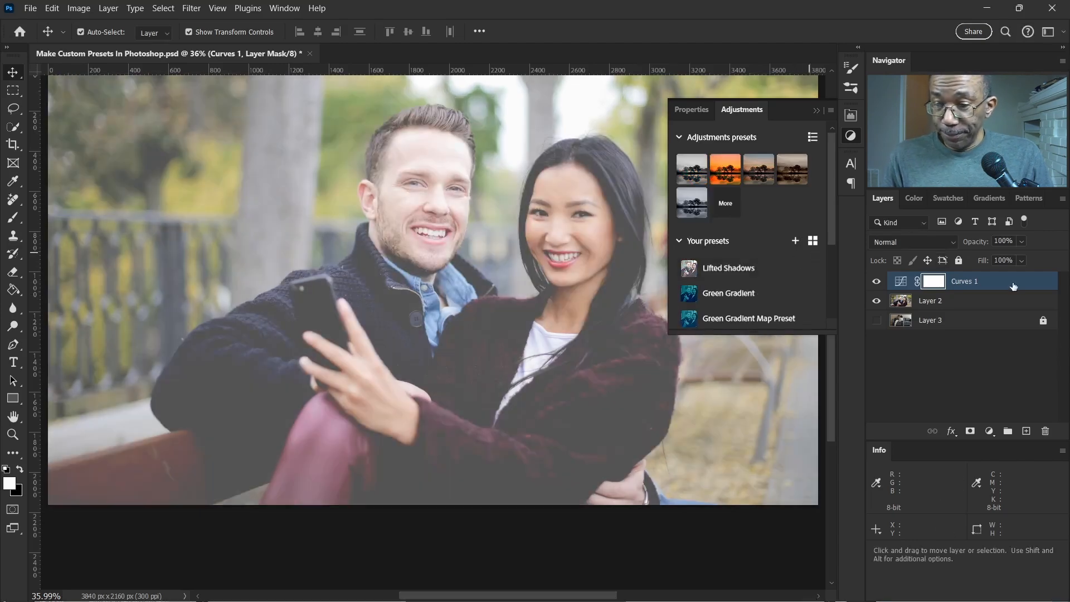
drag(1015, 285, 1045, 431)
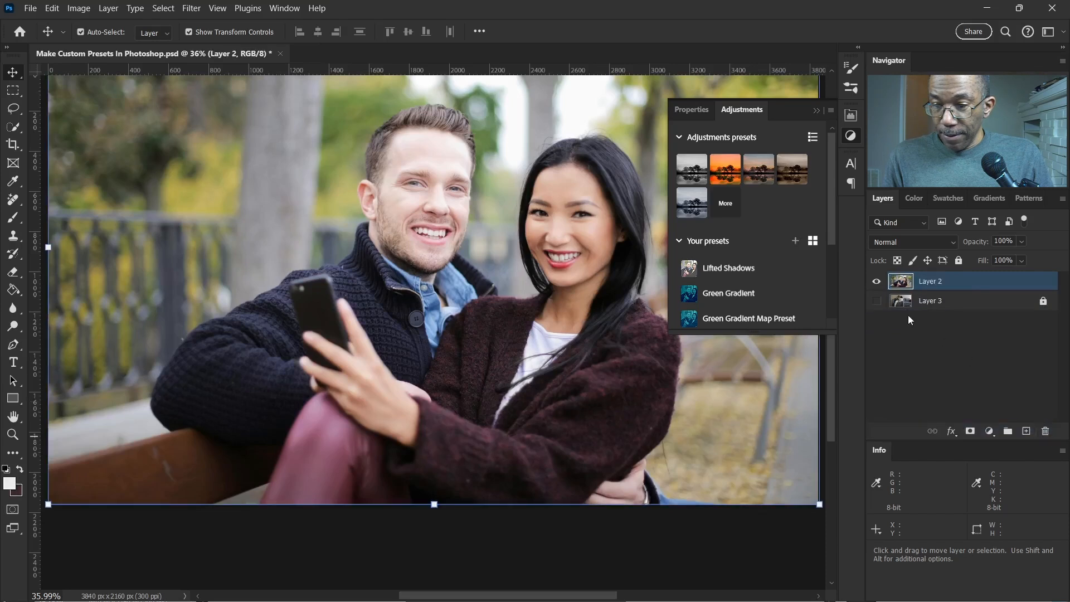
- Apply the saved Gradient Map Preset to the Layer 2 photo and delete the layer group it adds
scroll(818, 205, down, 3)
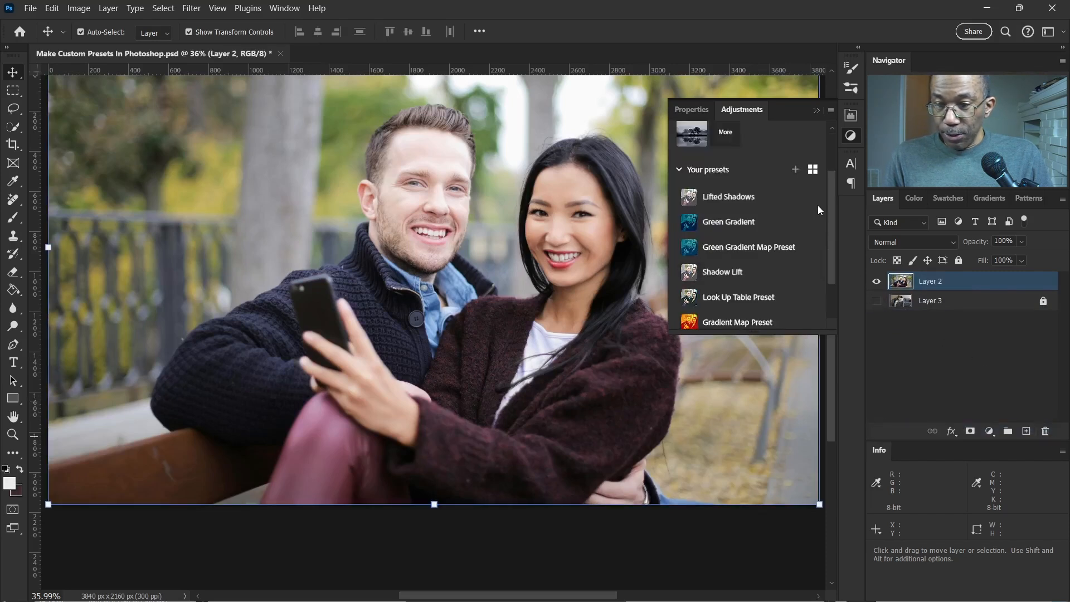
scroll(817, 210, down, 2)
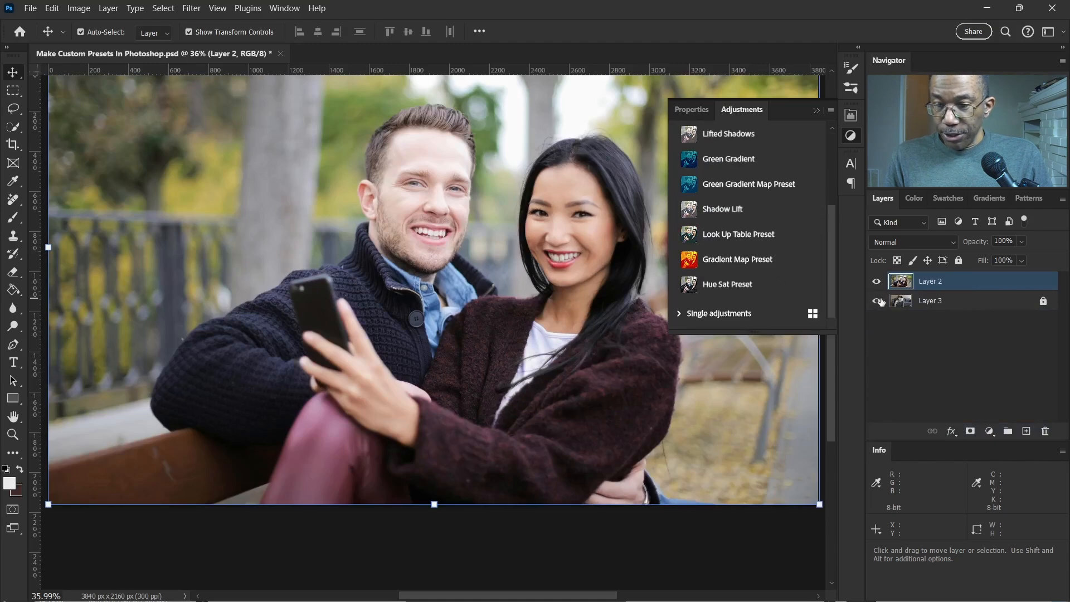
click(731, 260)
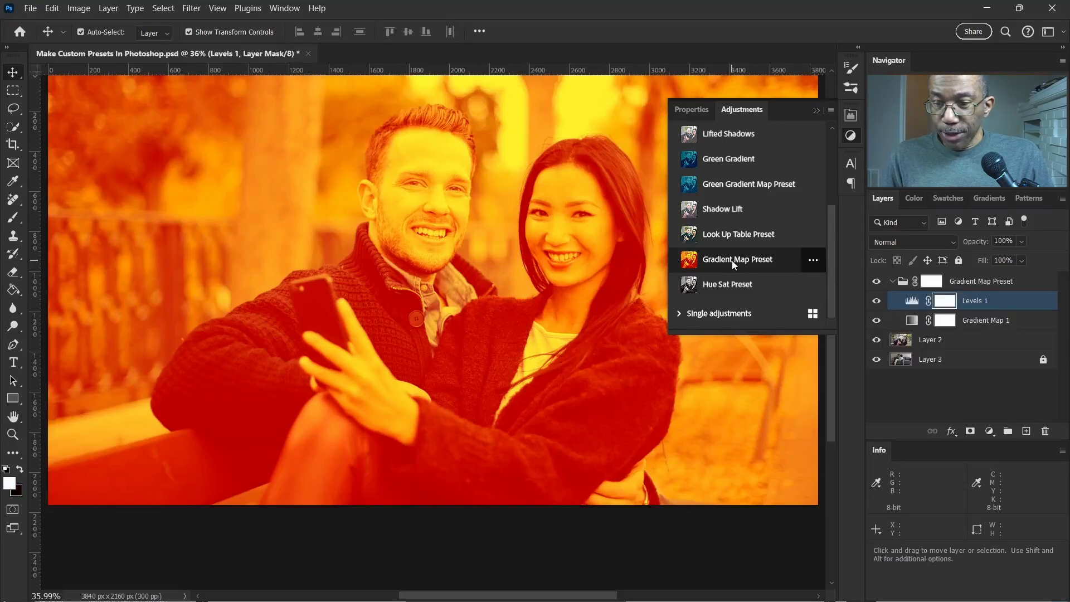
click(896, 281)
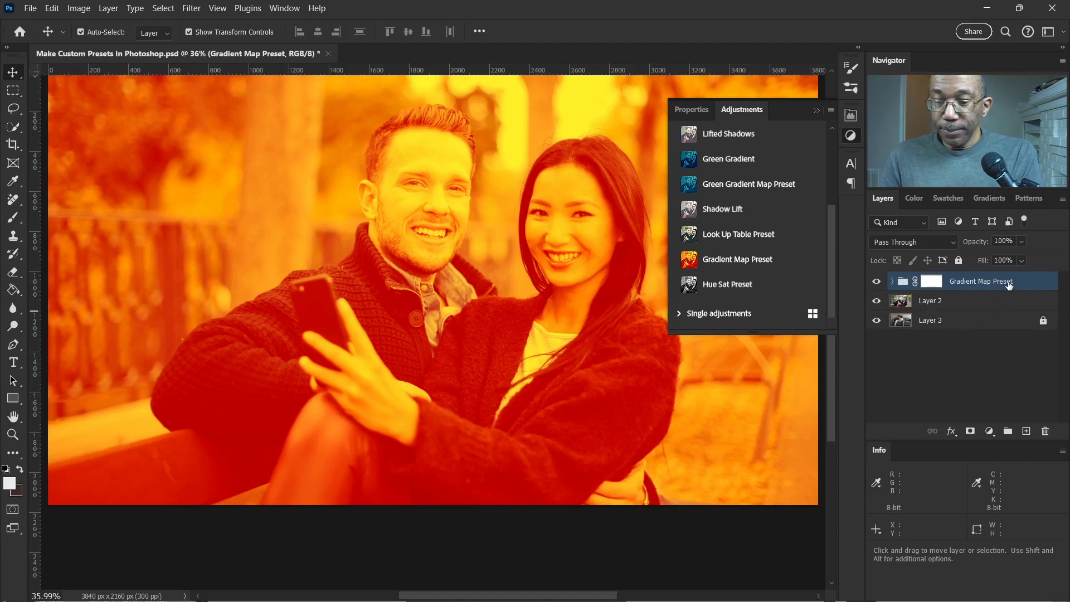
key(Delete)
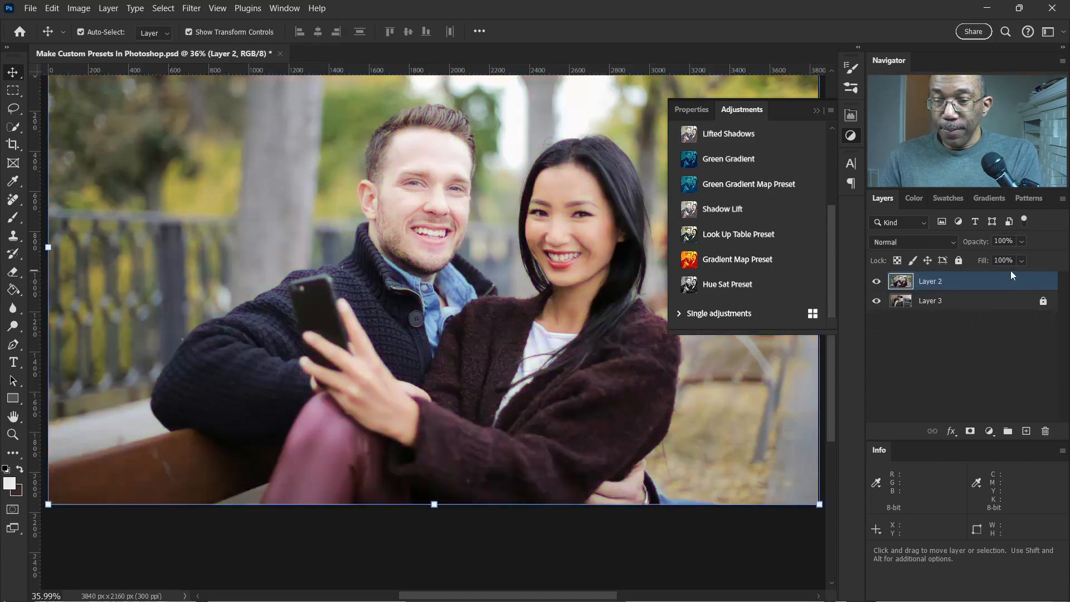
- Add a Hue/Saturation adjustment layer above Layer 2 and set its master saturation to -80
click(990, 431)
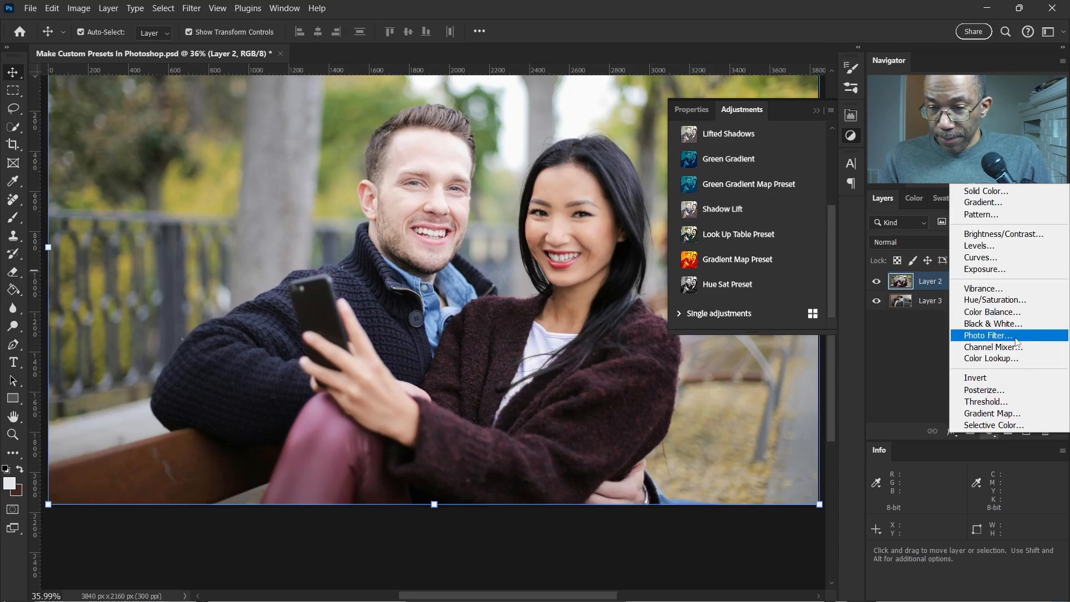
click(1020, 304)
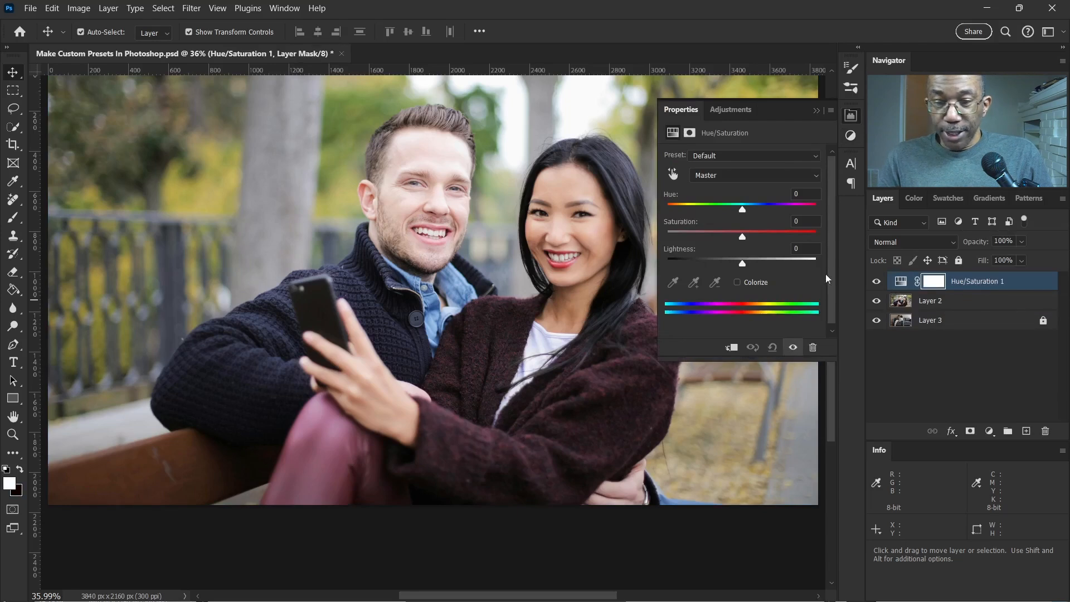
click(816, 110)
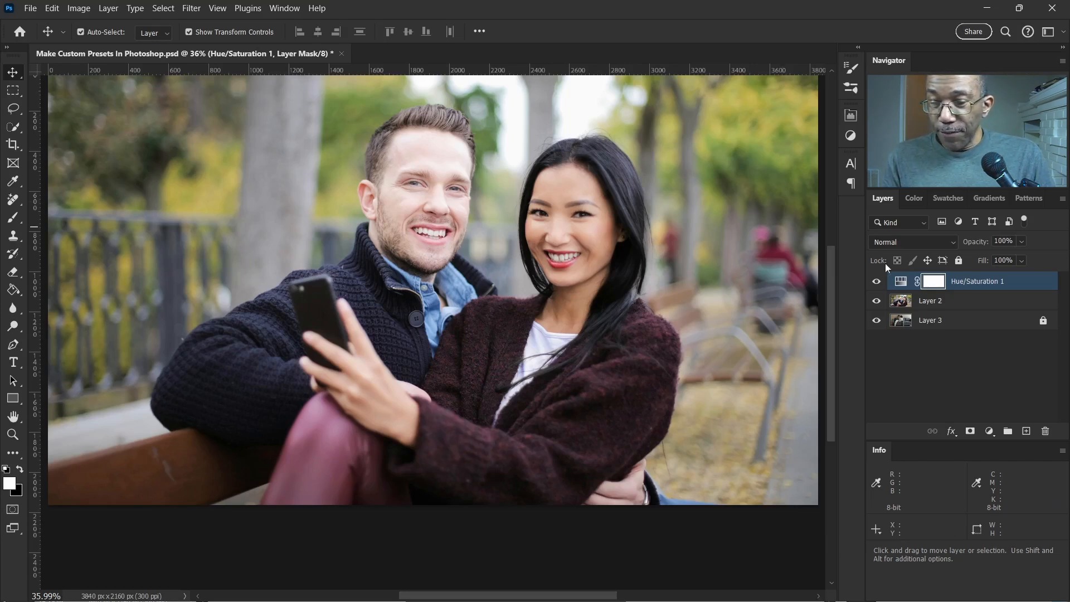
double_click(900, 281)
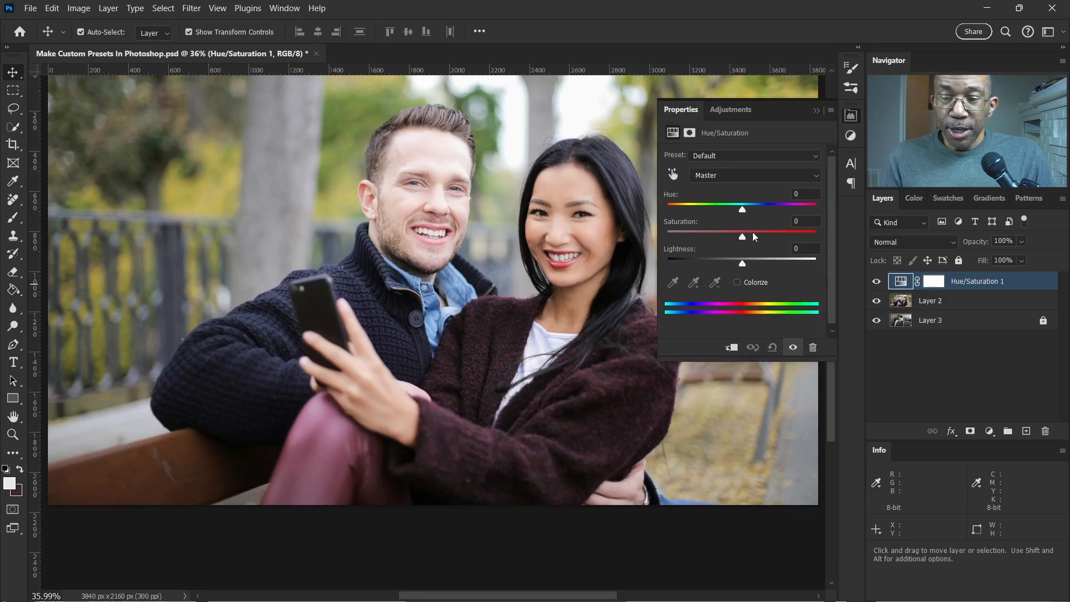
drag(742, 239, 685, 237)
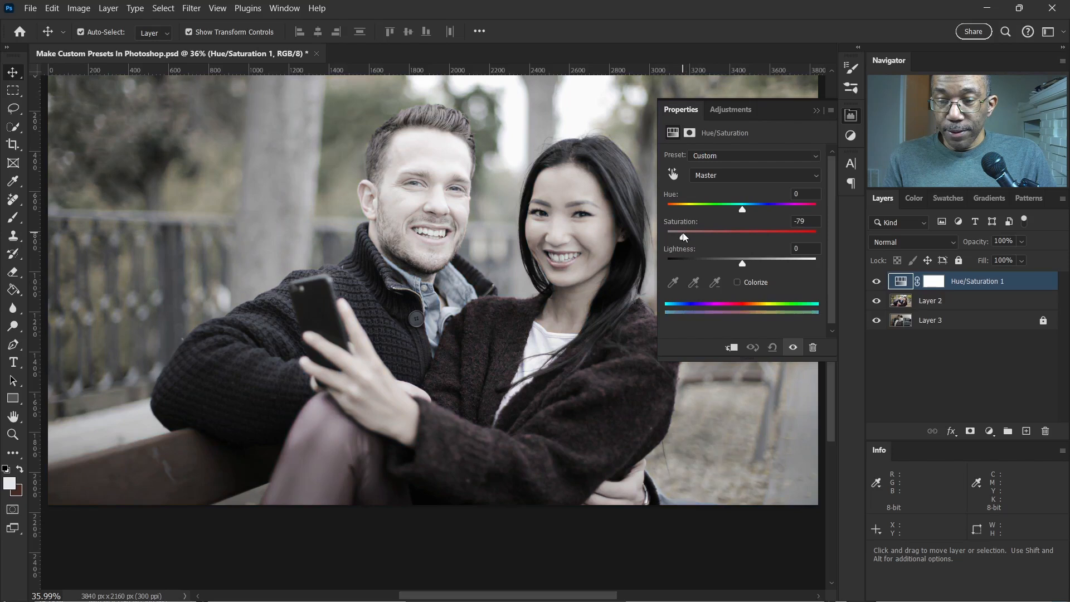
drag(683, 237, 683, 238)
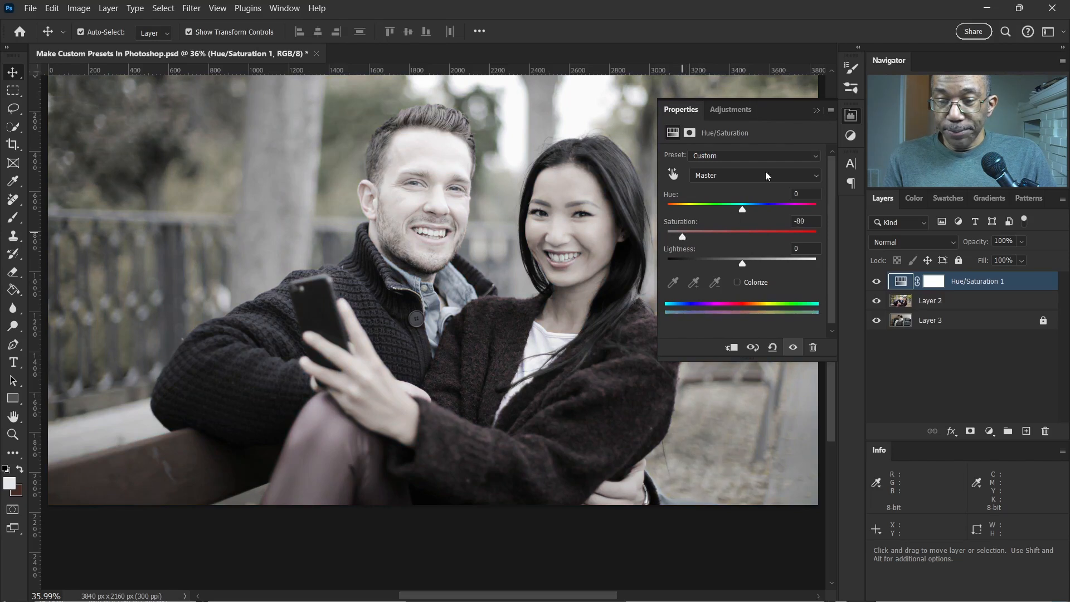
click(815, 111)
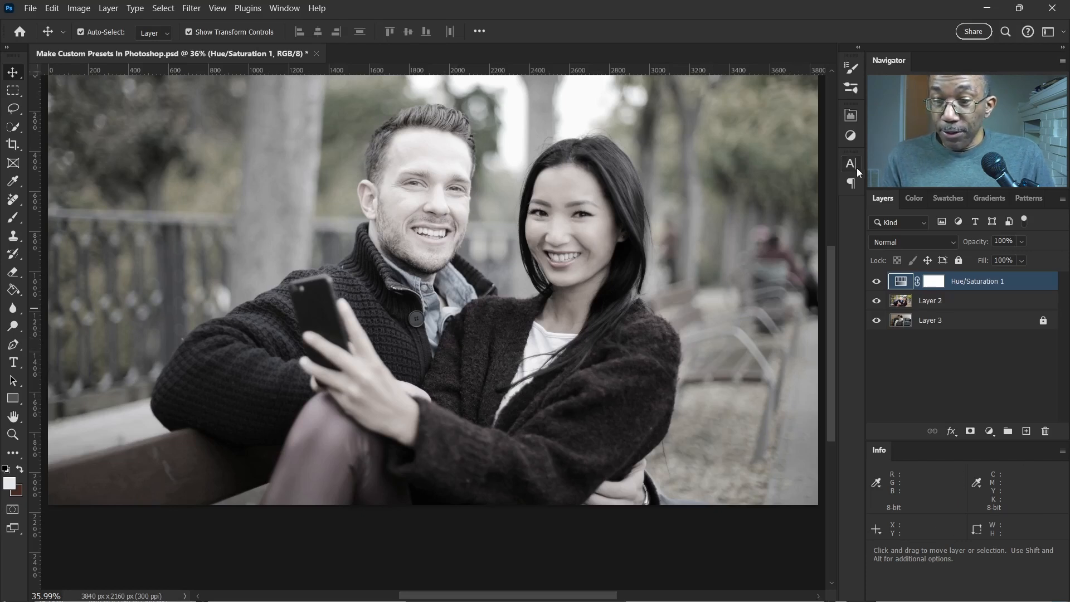
- Save the Hue/Saturation adjustment as a preset named Muted Colors and delete the Hue/Saturation 1 layer
click(851, 136)
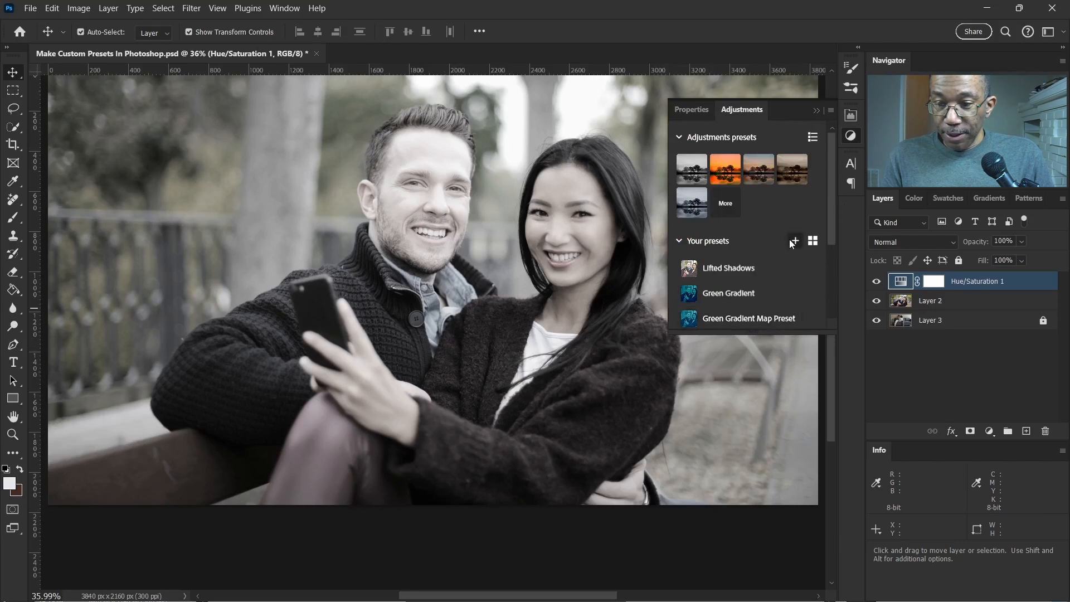
click(795, 241)
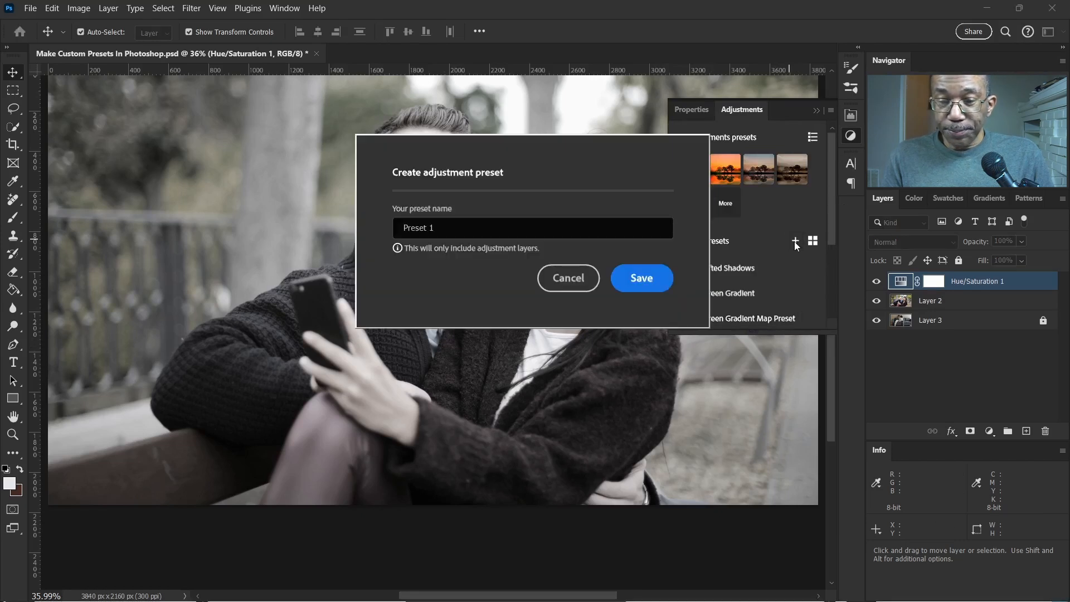
drag(465, 230, 396, 230)
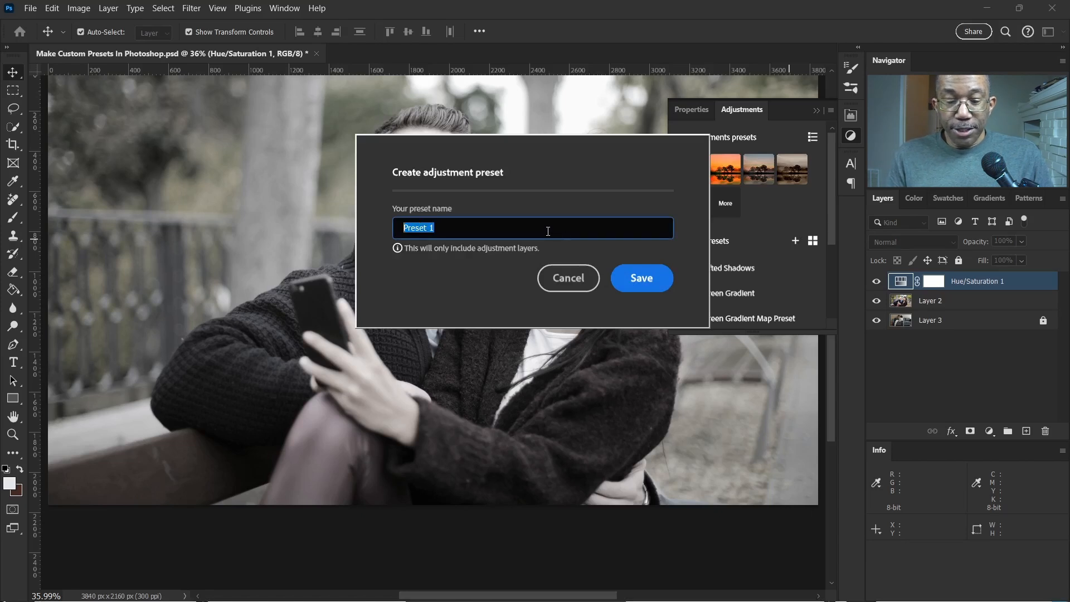
text(Muted Colors)
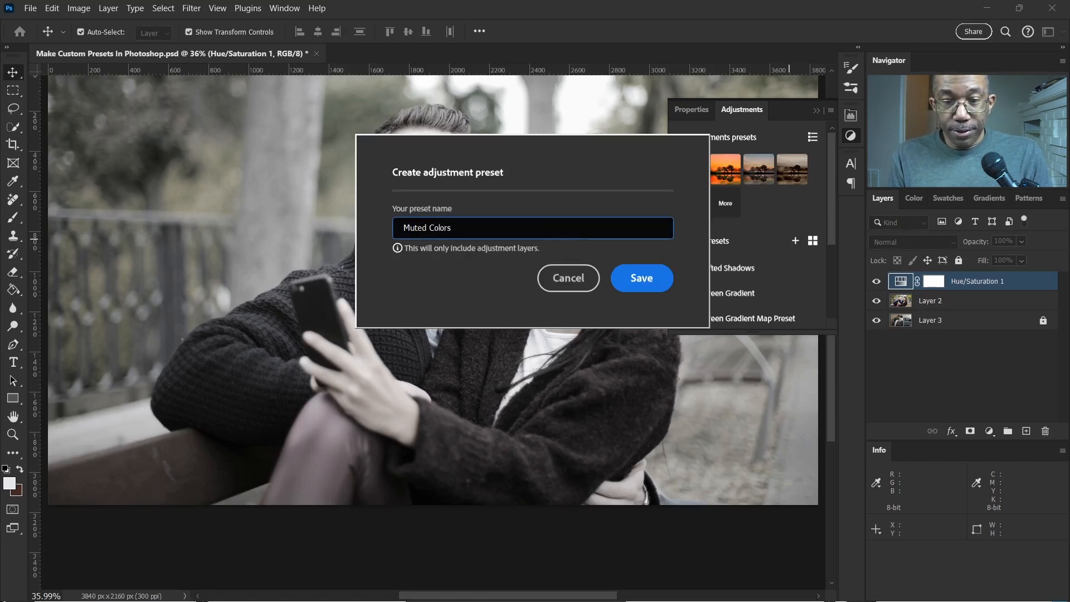
click(642, 279)
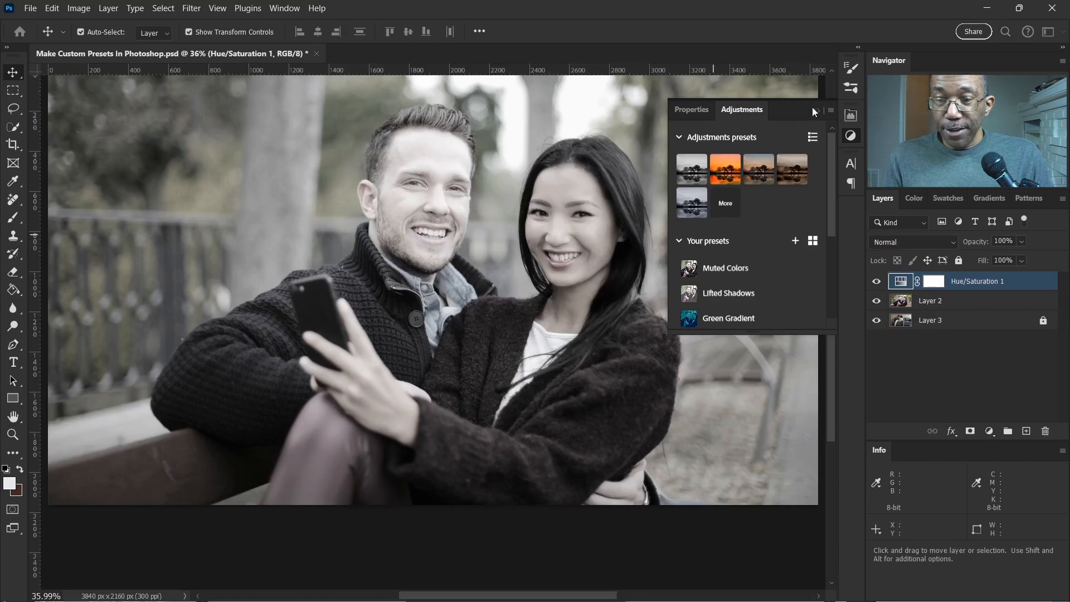
drag(1015, 287, 1044, 431)
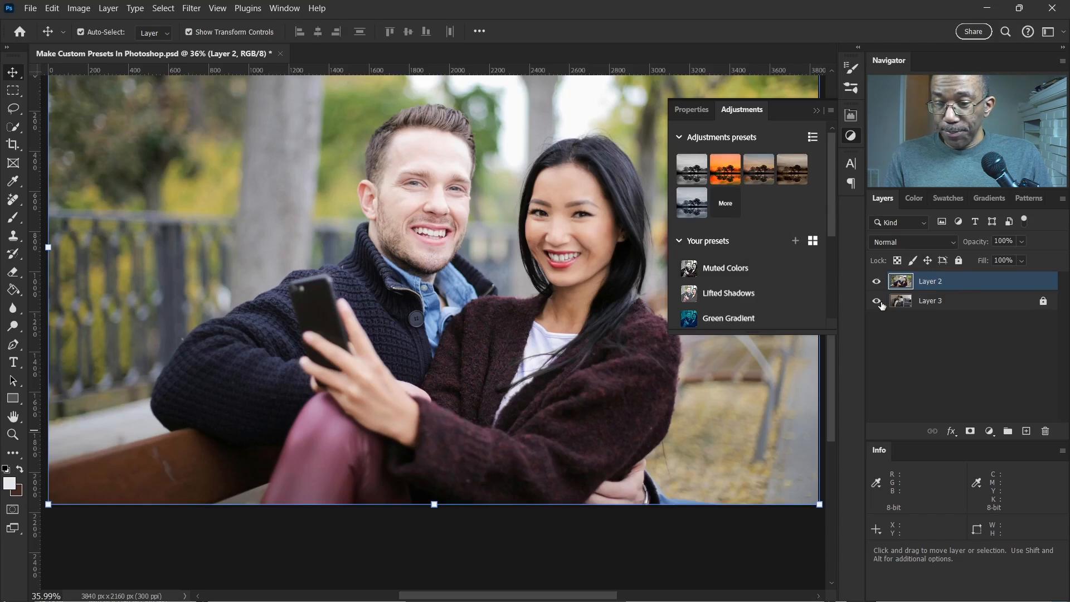
- Preview the Muted Colors preset on the Layer 2 photo and hide Layer 2 to show the Layer 3 photo
scroll(832, 185, down, 1)
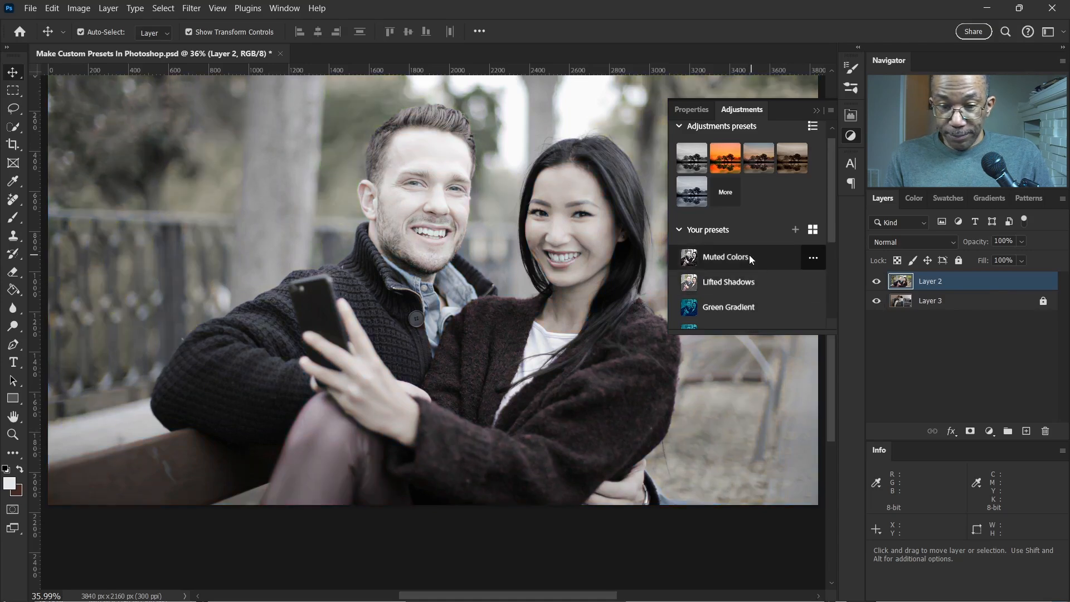
click(876, 281)
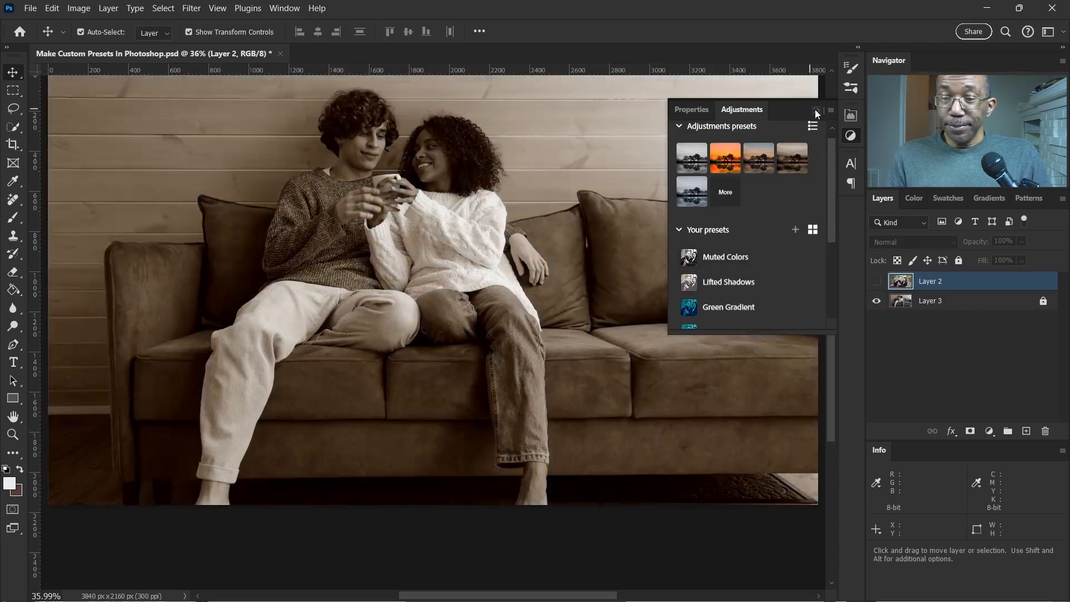
click(814, 109)
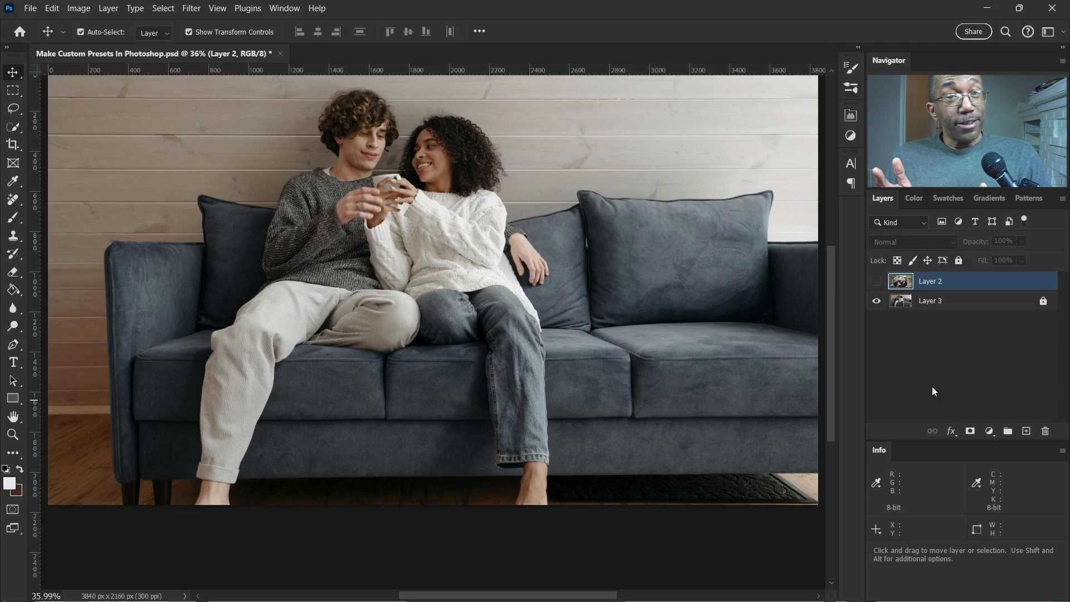